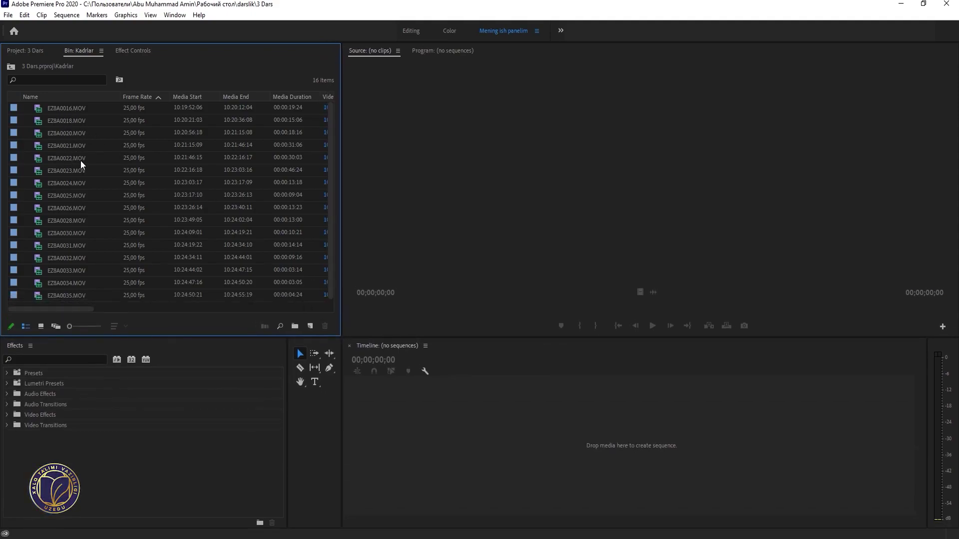
Look over the first clips in the Kadrlar bin as thumbnails and return the bin to a detailed list.
click(41, 327)
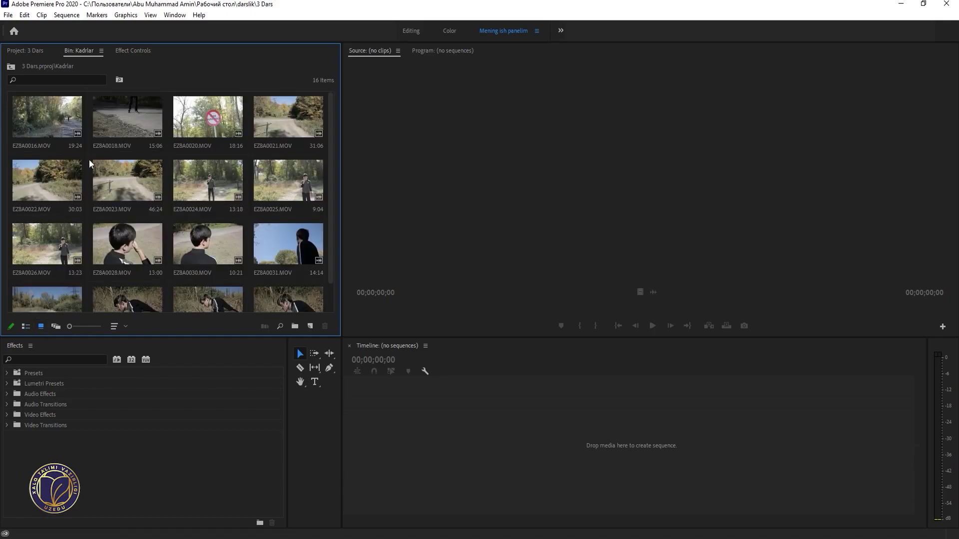
click(37, 99)
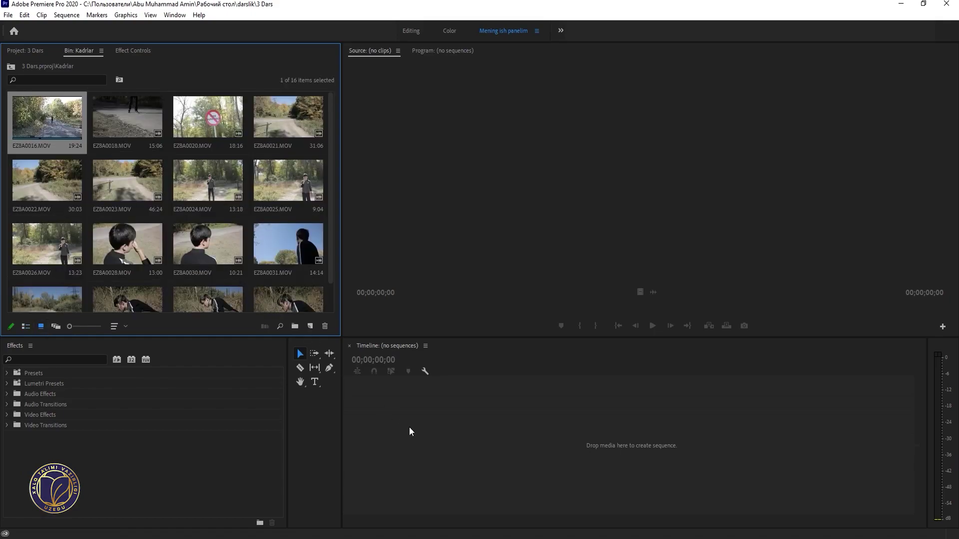
click(114, 151)
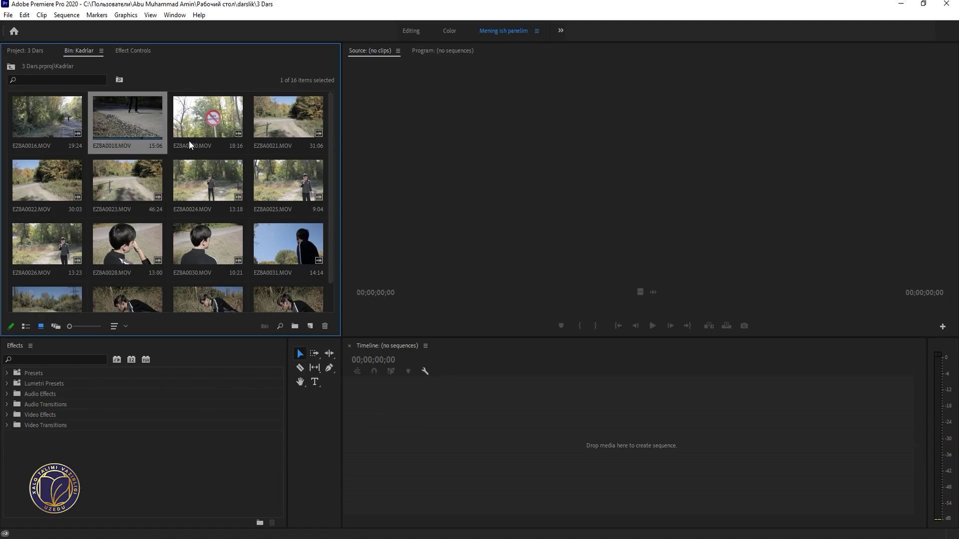
click(189, 140)
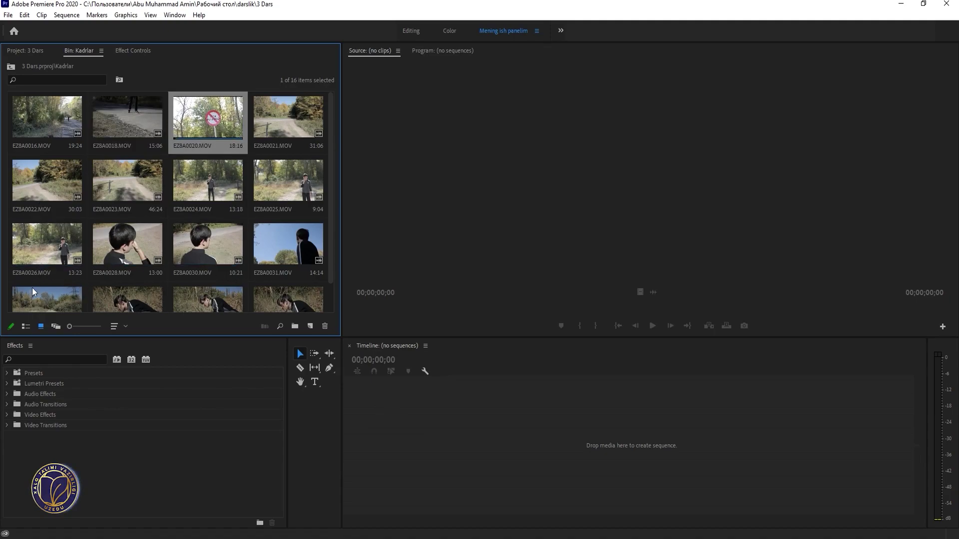
click(26, 327)
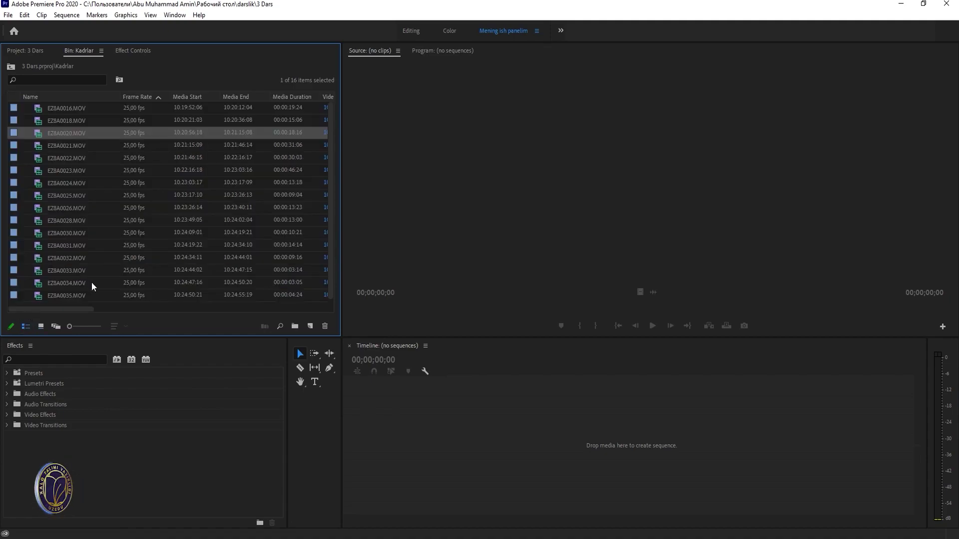
Check the file properties of the EZ8A0021.MOV clip, such as image size and frame rate.
key(Down)
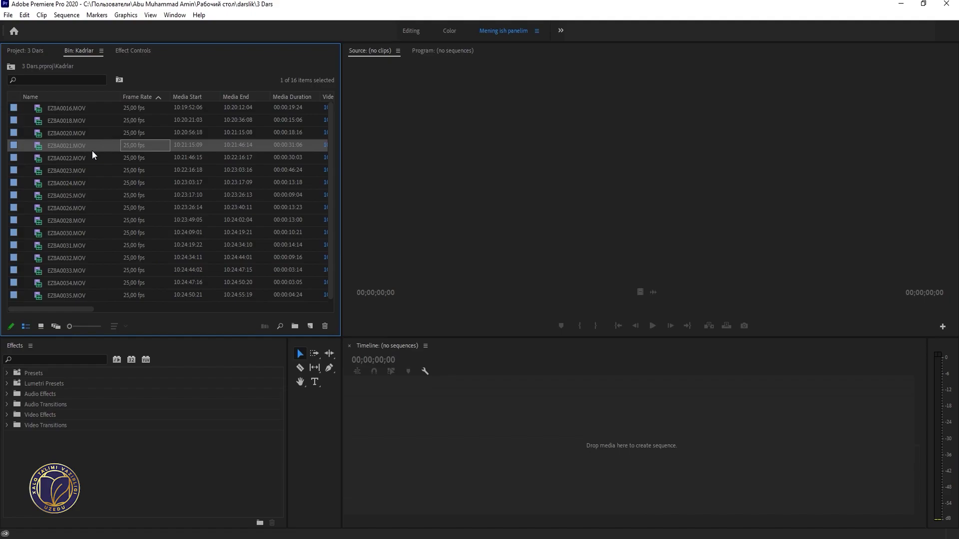
right_click(61, 145)
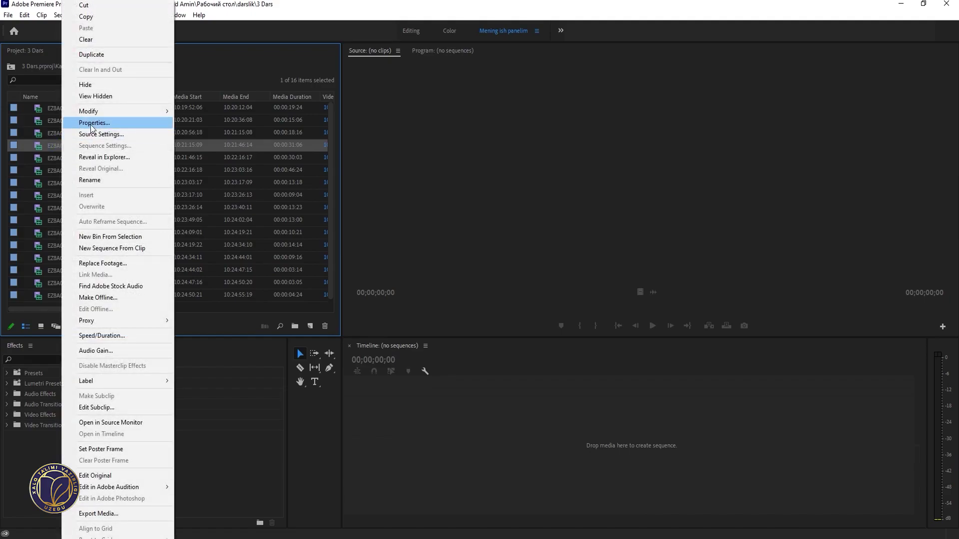
click(109, 125)
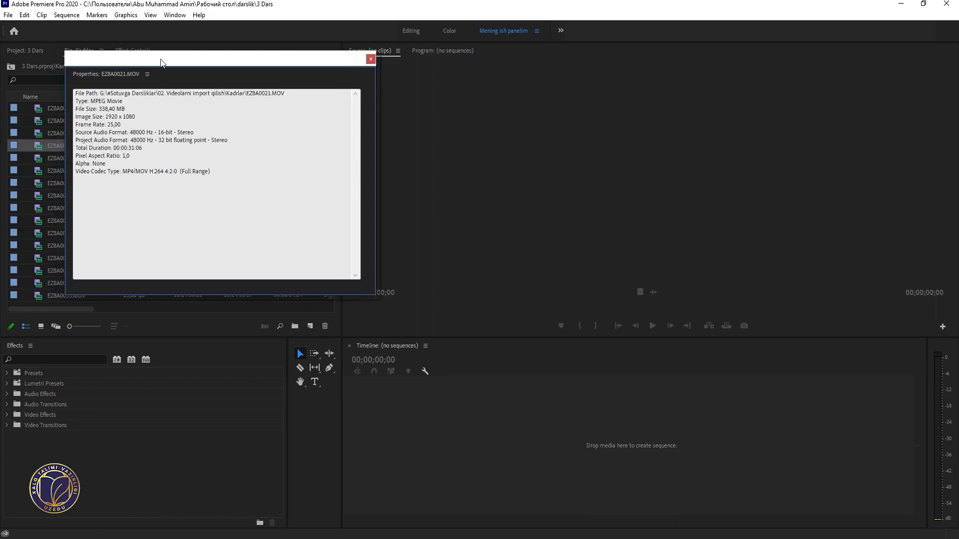
drag(161, 59, 268, 112)
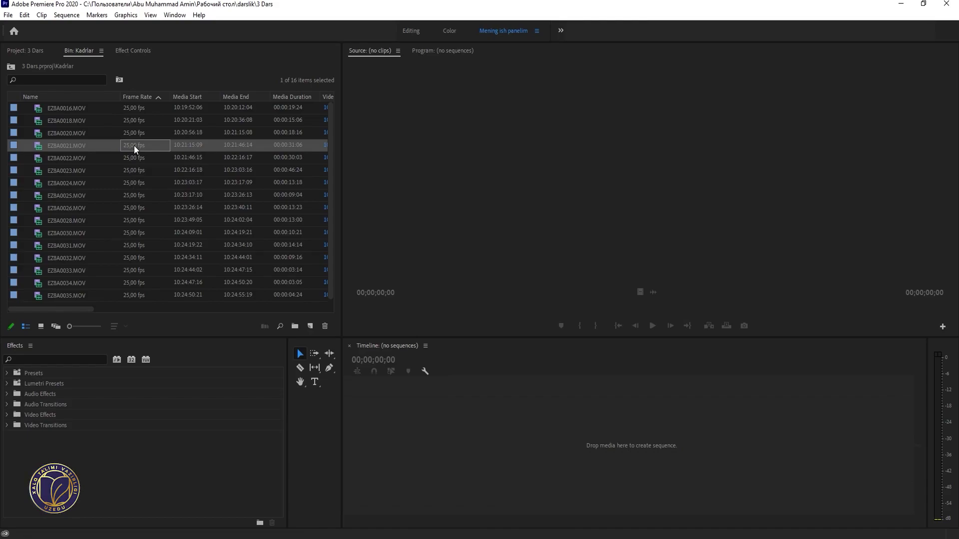
Start a new sequence based on the ARRI 1080p 23.976 preset.
click(310, 327)
click(321, 341)
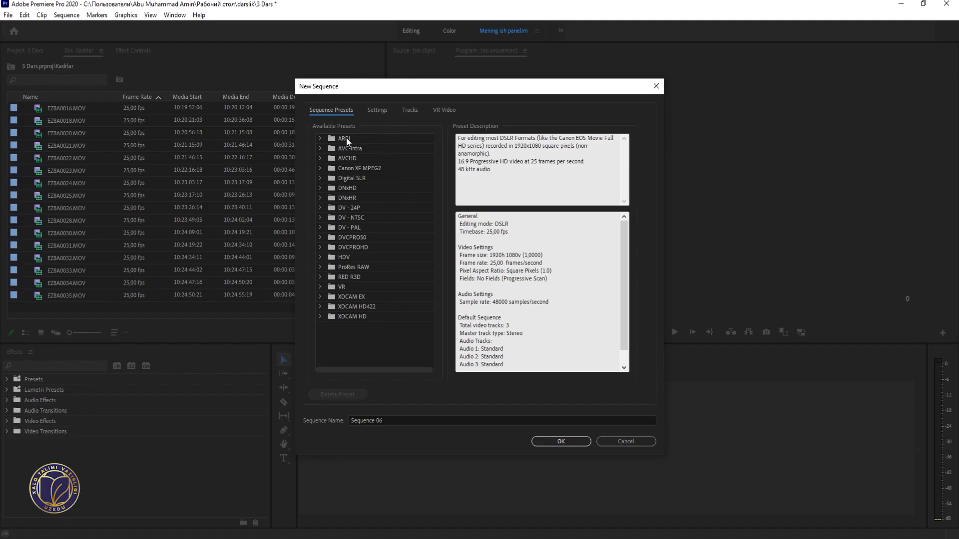
click(320, 138)
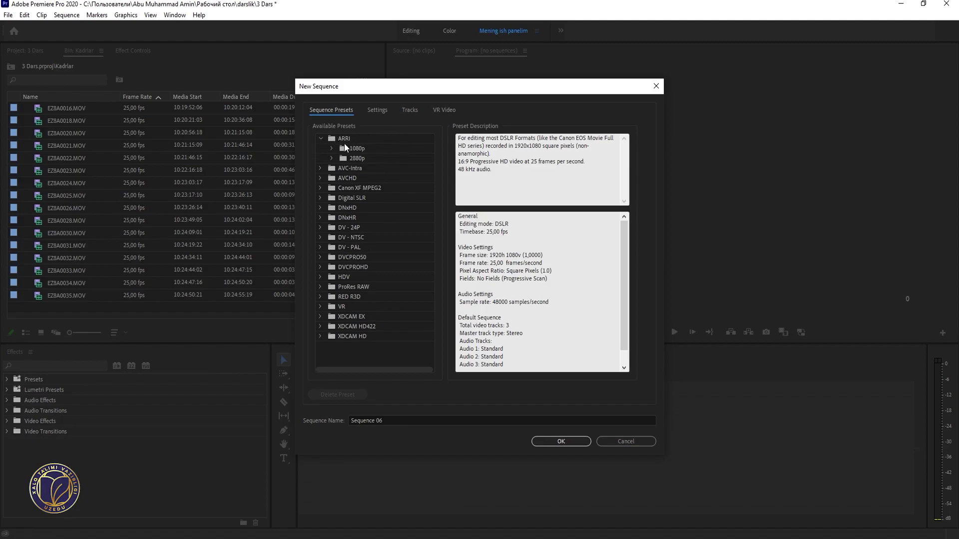
click(331, 148)
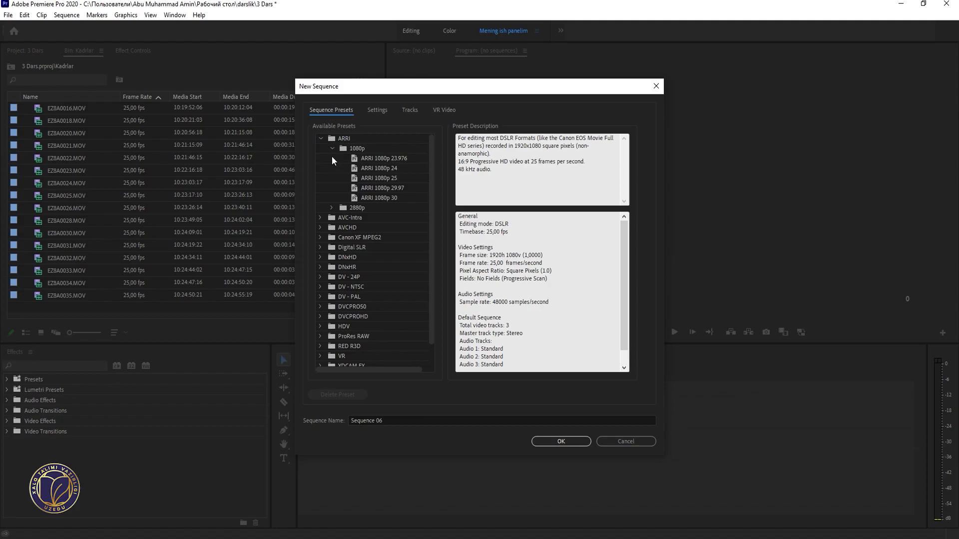
click(375, 158)
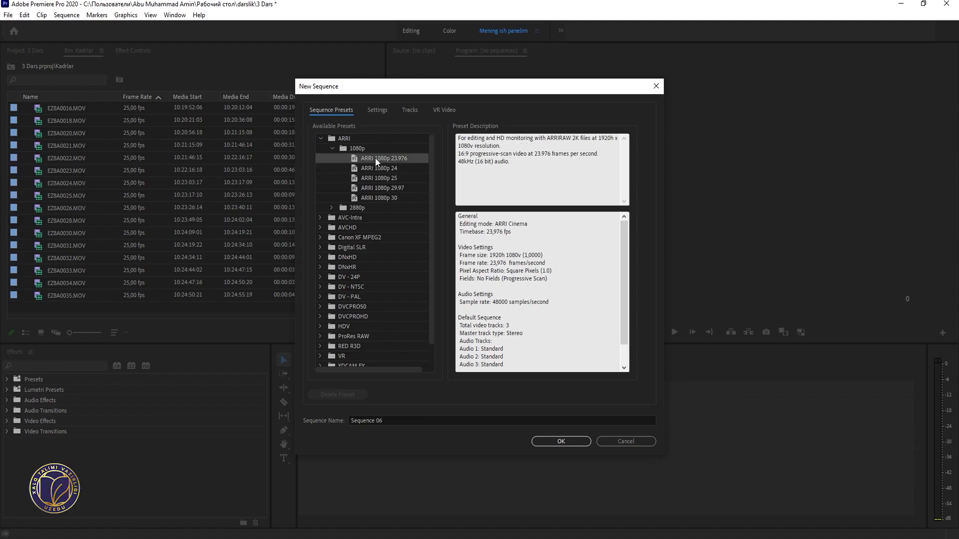
Configure the new sequence with Custom editing mode, a 25.00 frames/second timebase and Square Pixels (1.0) aspect ratio.
click(379, 109)
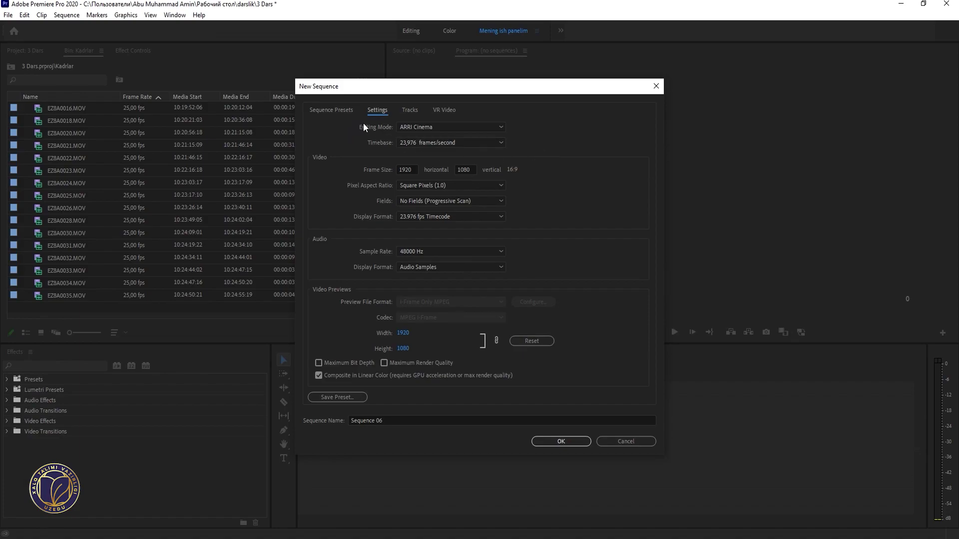
click(416, 127)
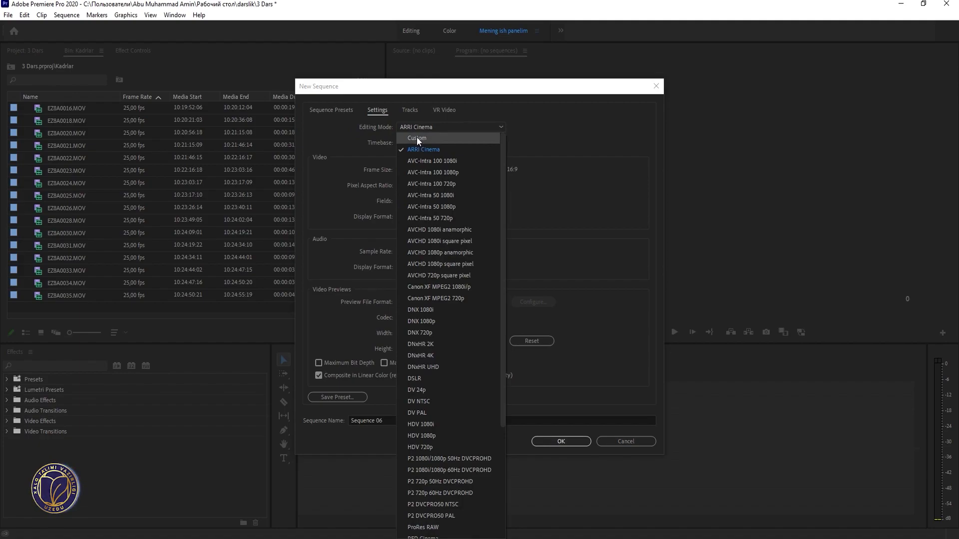
click(416, 138)
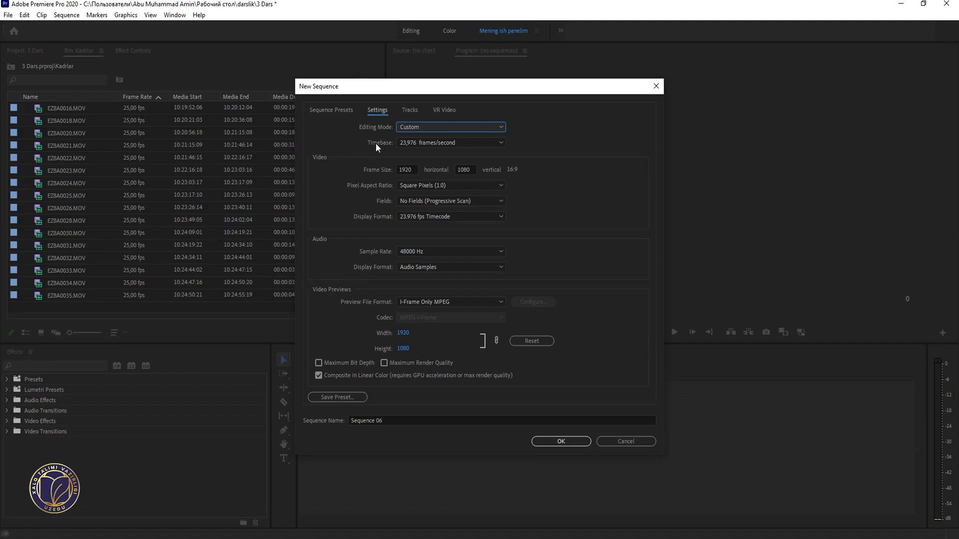
click(410, 144)
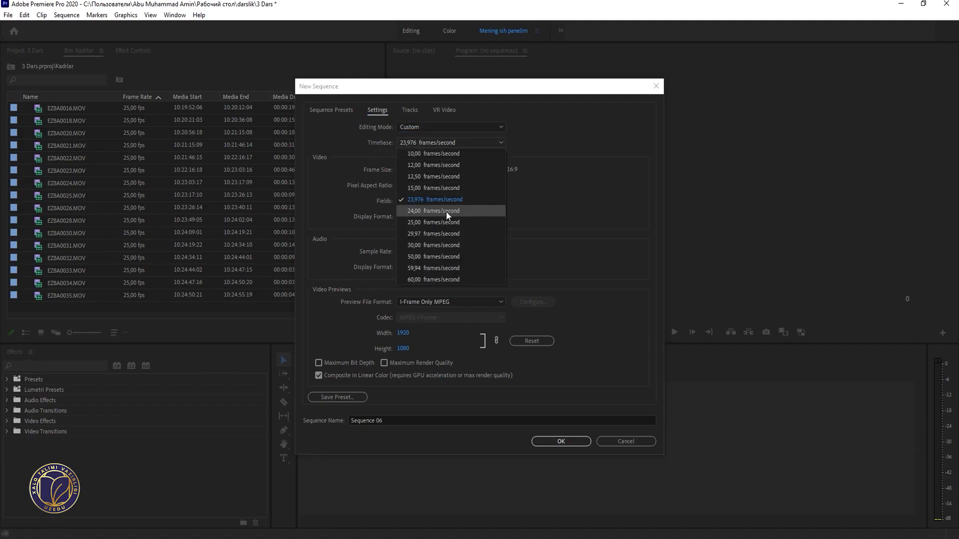
click(429, 223)
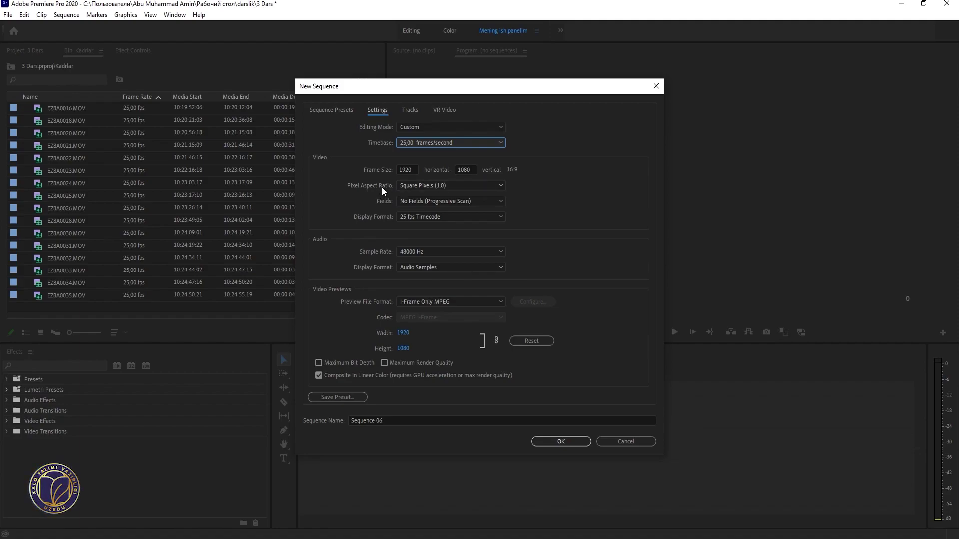
click(403, 187)
click(412, 198)
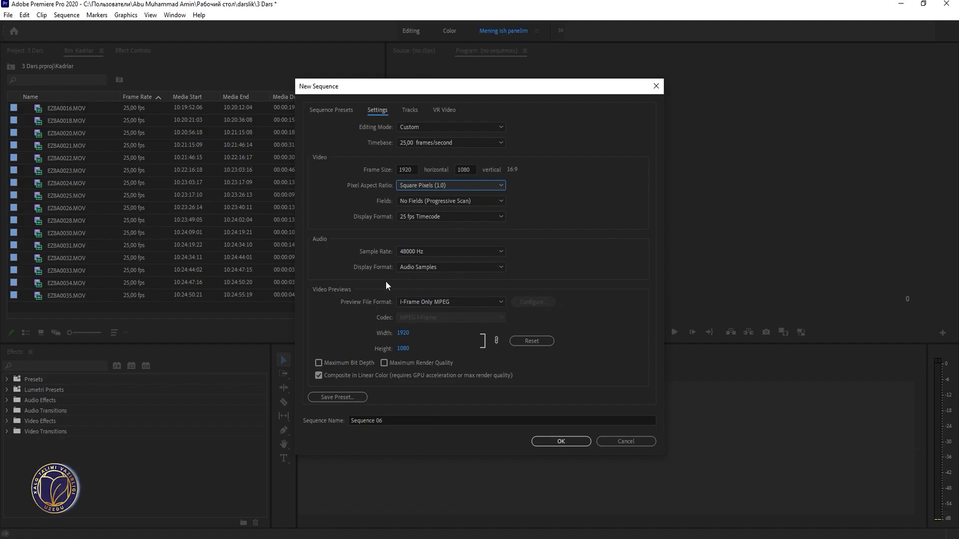
Name the sequence 3 Dars and create it.
click(402, 425)
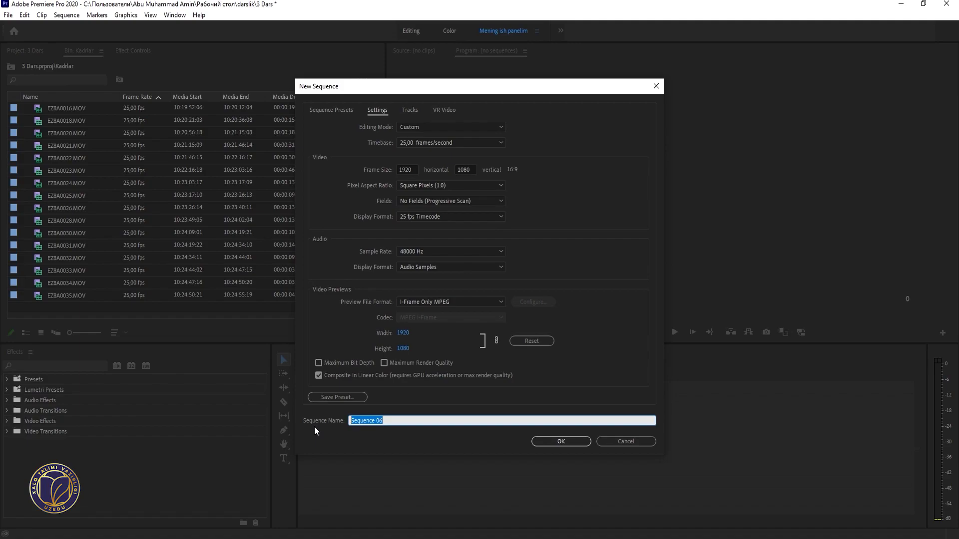
text(3 Dars)
click(560, 442)
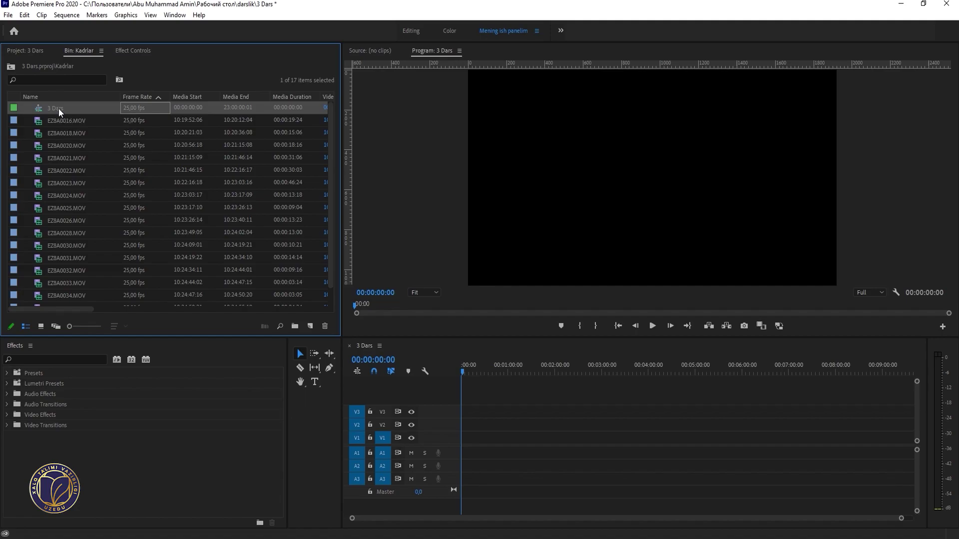
Move the playhead to 00:00:09:15 and widen the timeline panel.
mouse_move(478, 372)
mouse_down()
mouse_move(537, 379)
mouse_move(472, 374)
mouse_up()
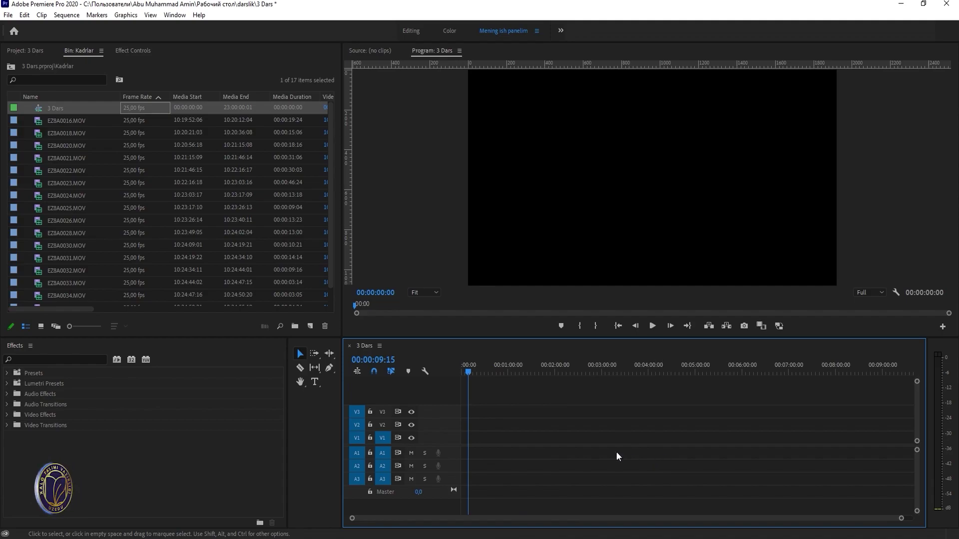
drag(342, 416, 312, 416)
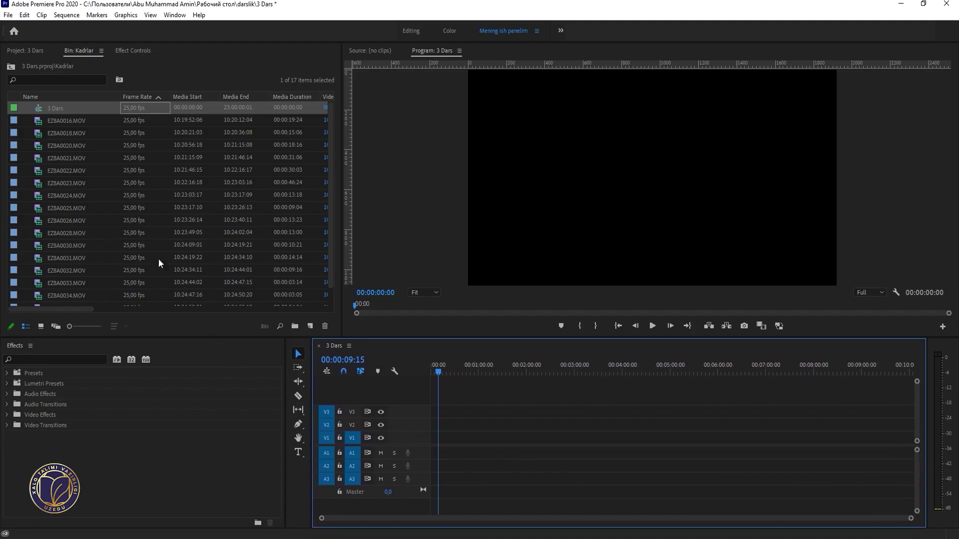
Place all clips from EZ8A0016.MOV to EZ8A0035.MOV at the start of video track V1 and scrub through them.
click(63, 121)
drag(332, 122, 330, 153)
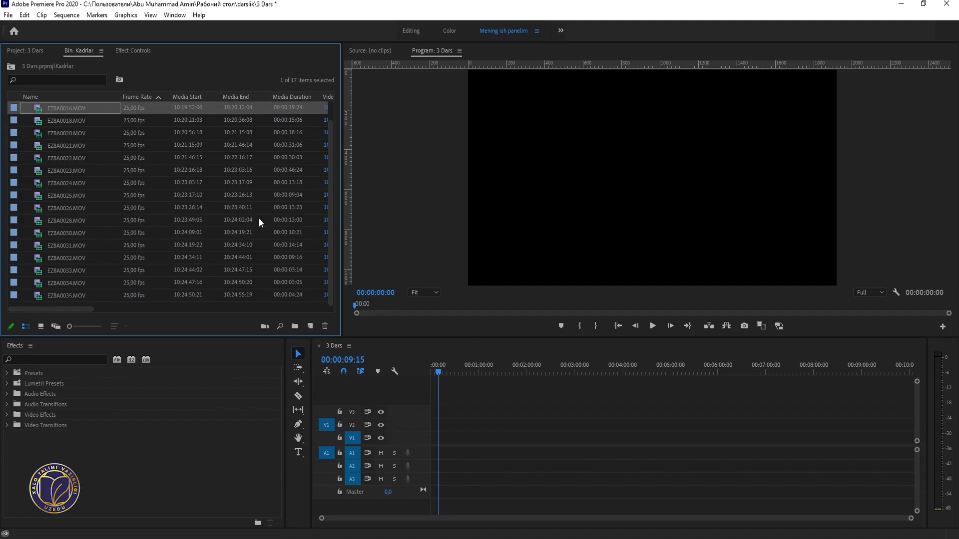
shift+click(65, 296)
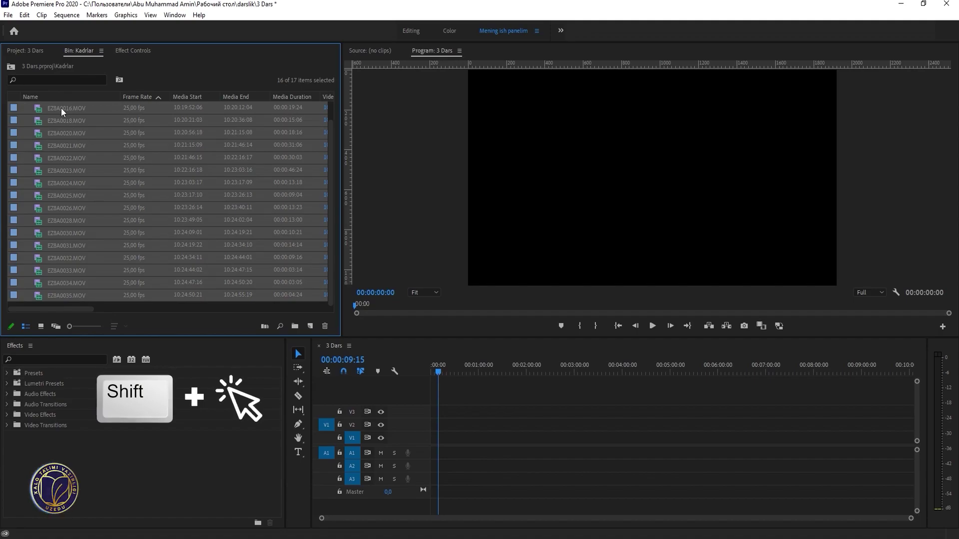
drag(61, 107, 428, 442)
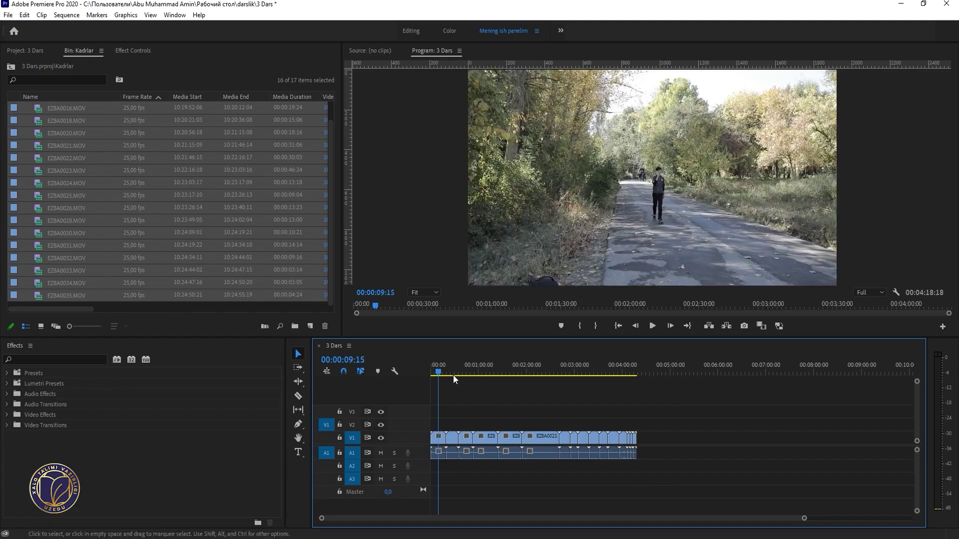
drag(453, 375, 598, 395)
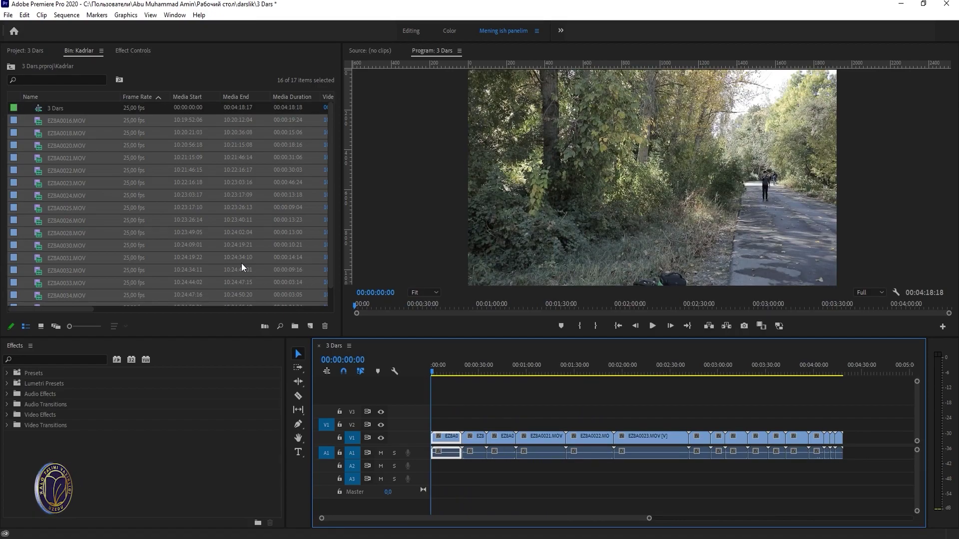
Delete the 3 Dars sequence from the bin, and open the new sequence settings once and cancel them.
click(52, 109)
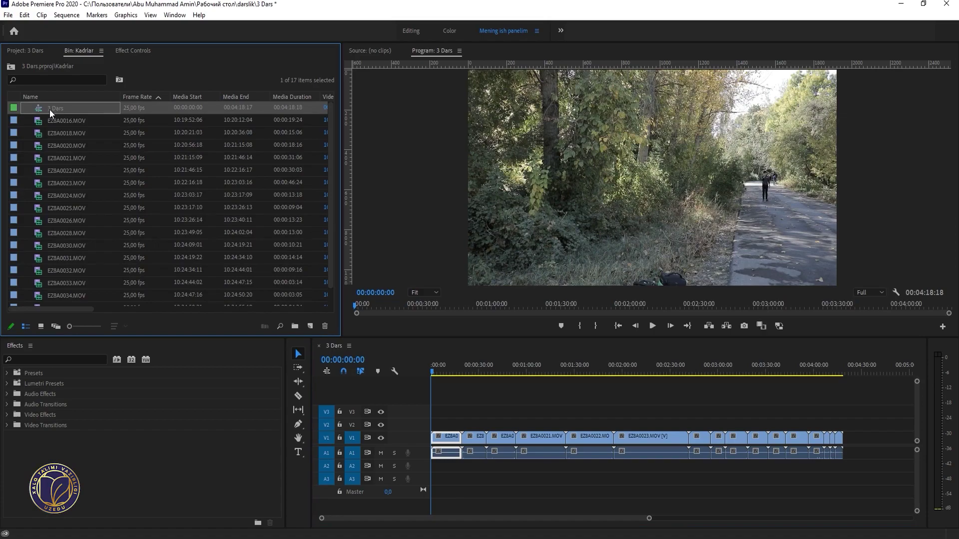
key(Delete)
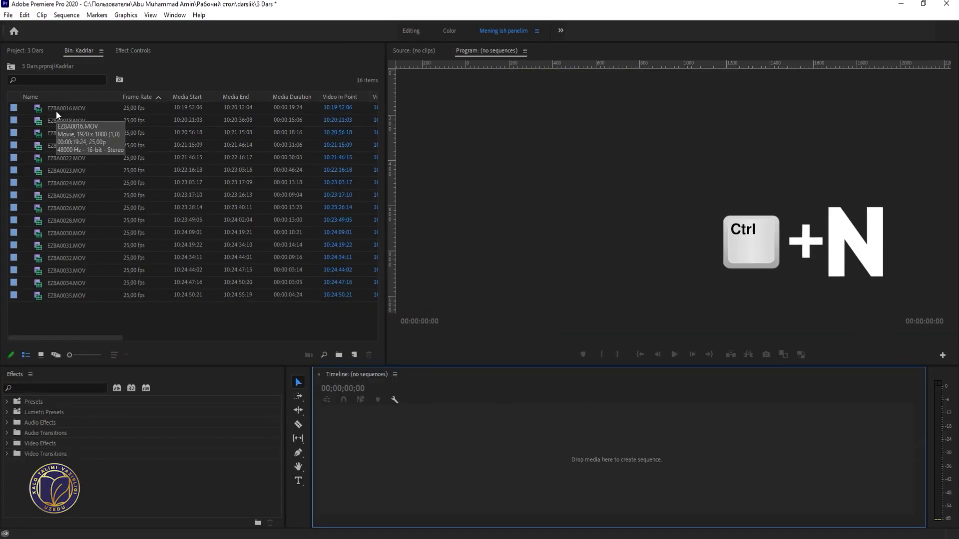
key(ctrl+n)
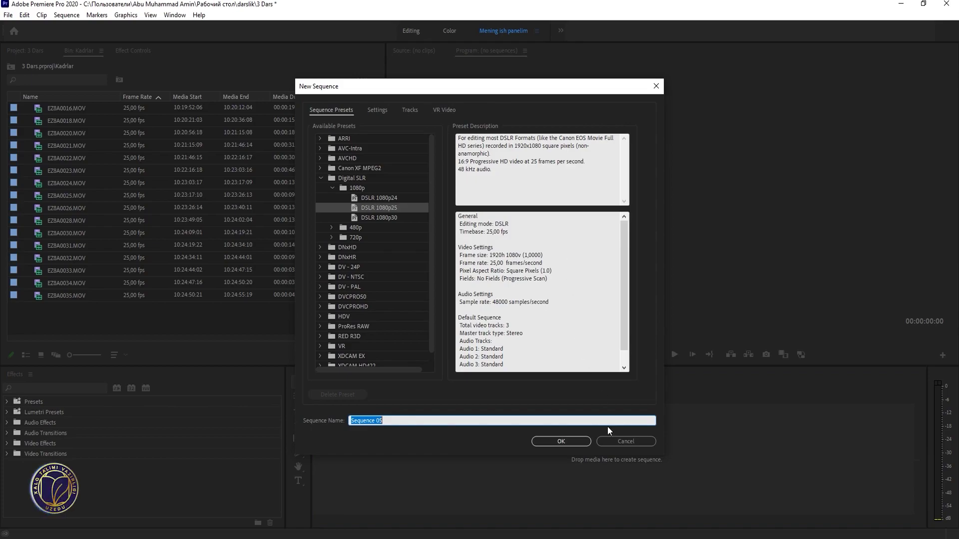
click(609, 442)
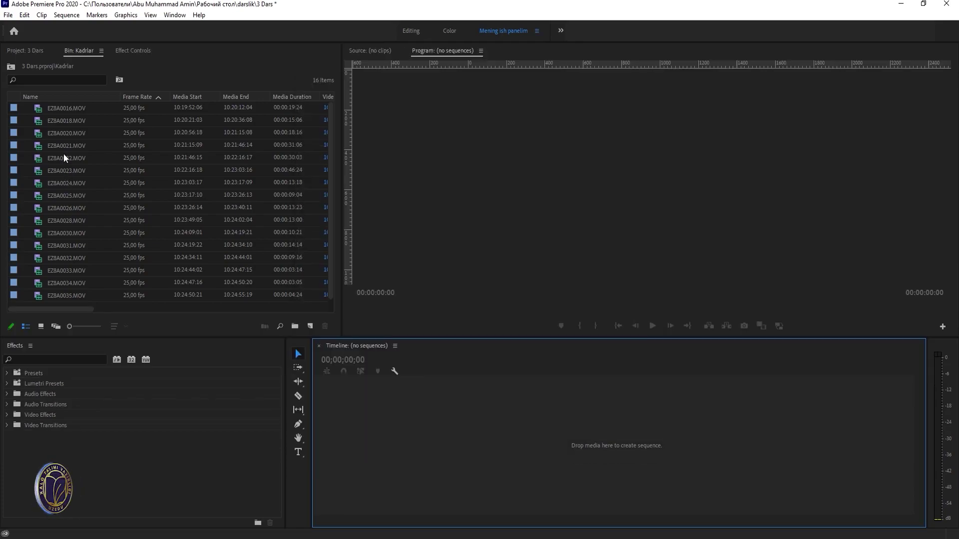
Create a sequence directly from all clips EZ8A0016.MOV to EZ8A0035.MOV in the empty timeline, leaving the timeline clips deselected.
click(65, 108)
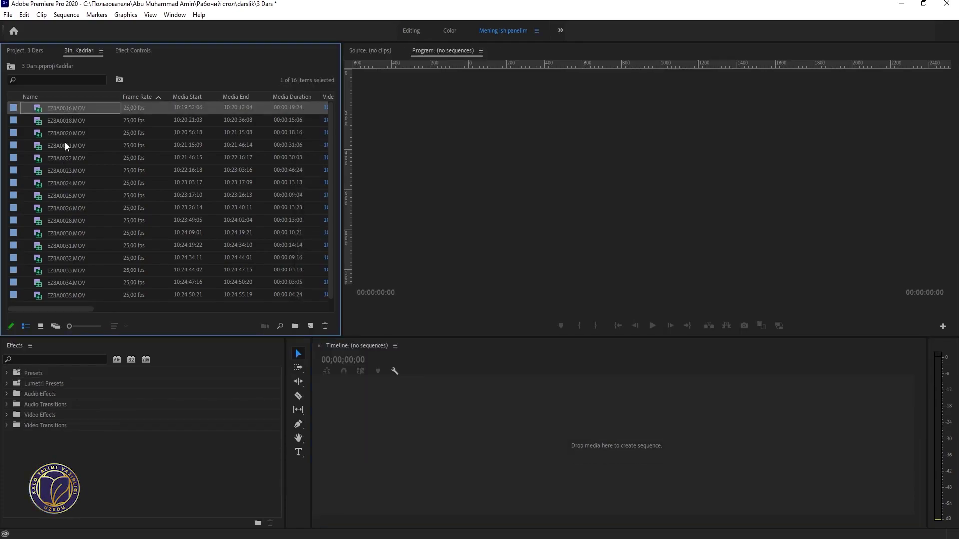
shift+click(57, 298)
drag(73, 149, 413, 441)
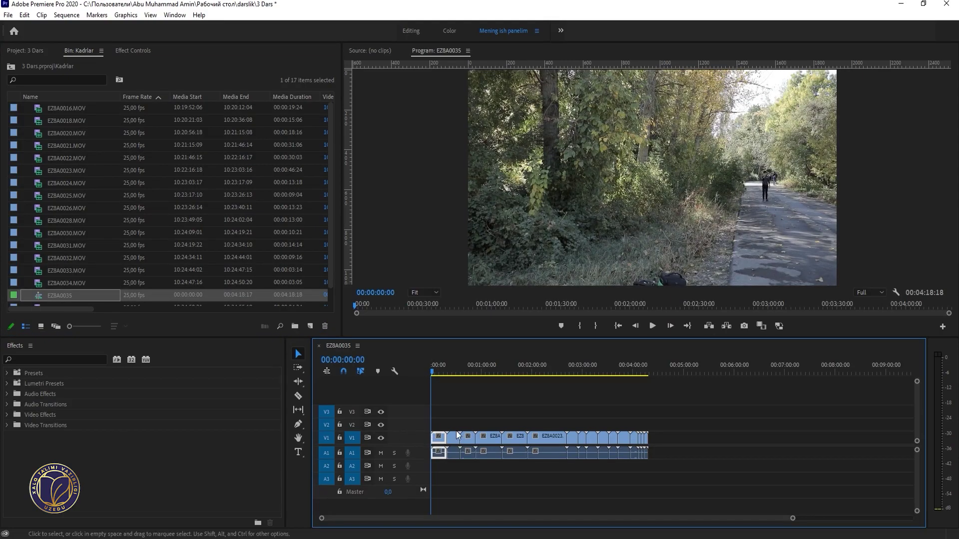
click(62, 188)
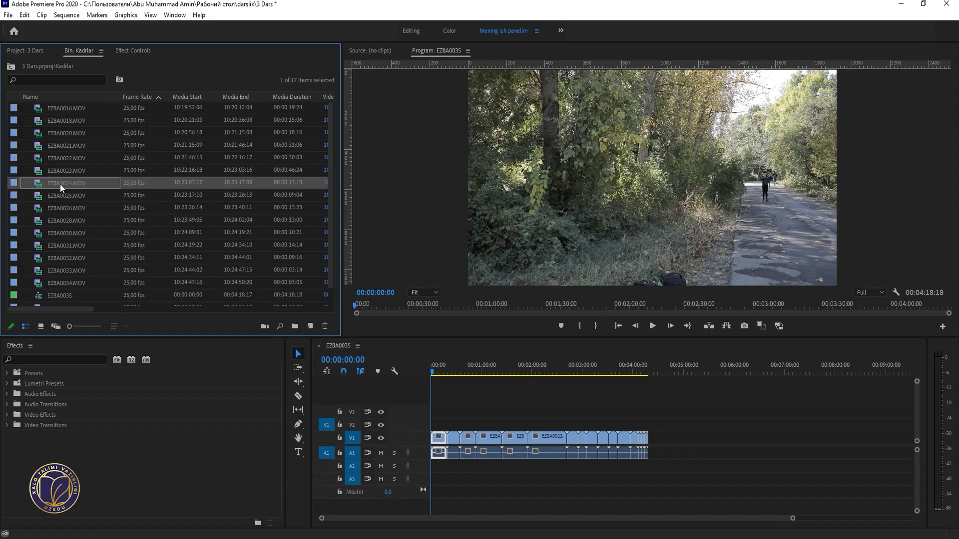
drag(440, 415, 659, 483)
click(559, 413)
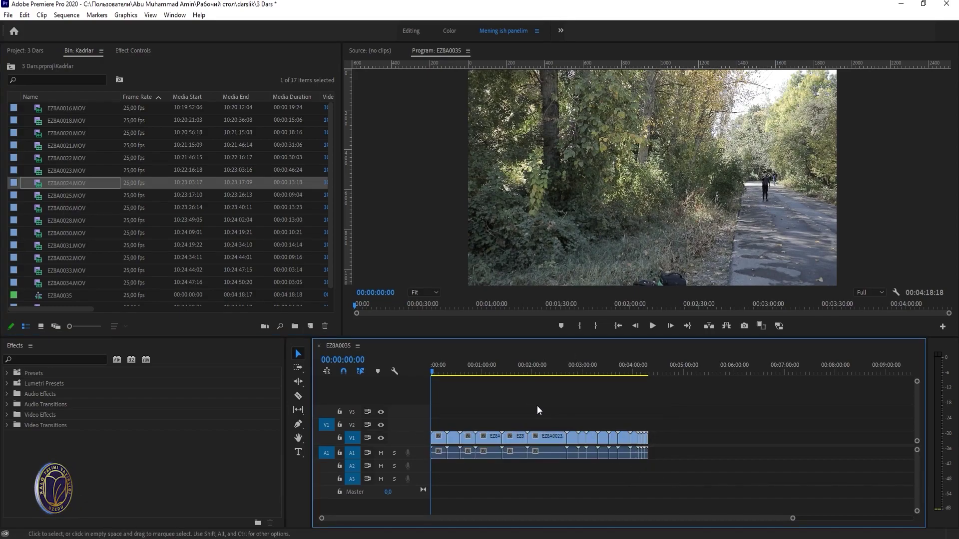
Rename the EZ8A0035 sequence in the Kadrlar bin as 3 Dars.
scroll(174, 261, down, 1)
click(34, 283)
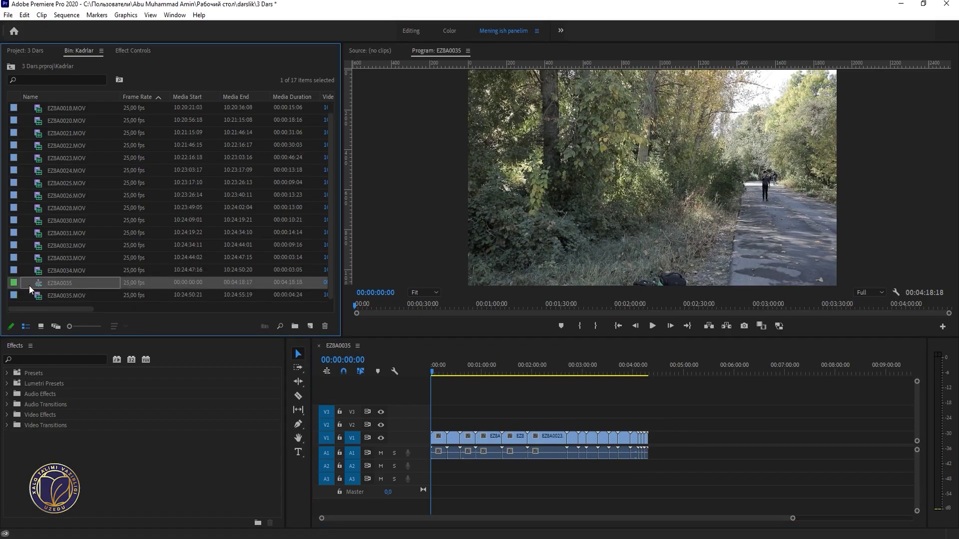
click(61, 282)
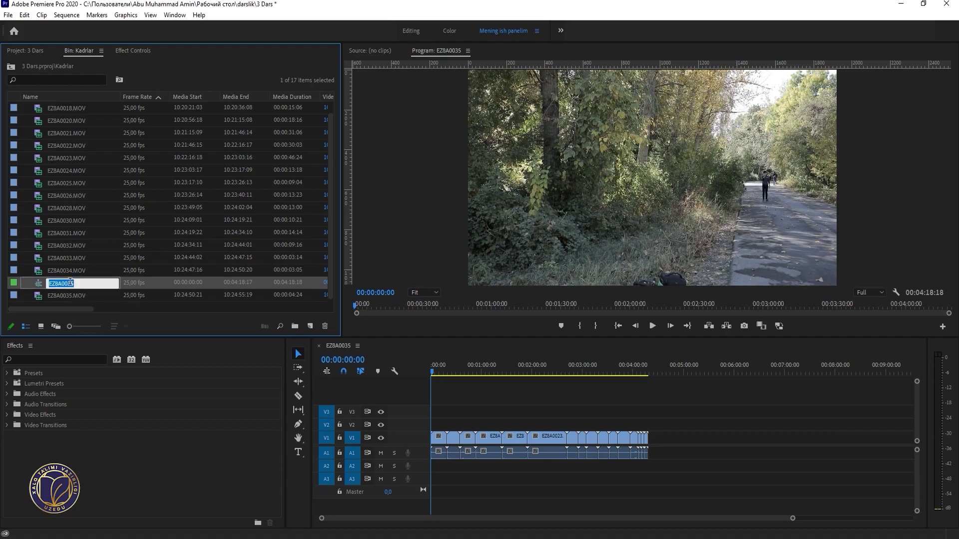
text(3 Dars)
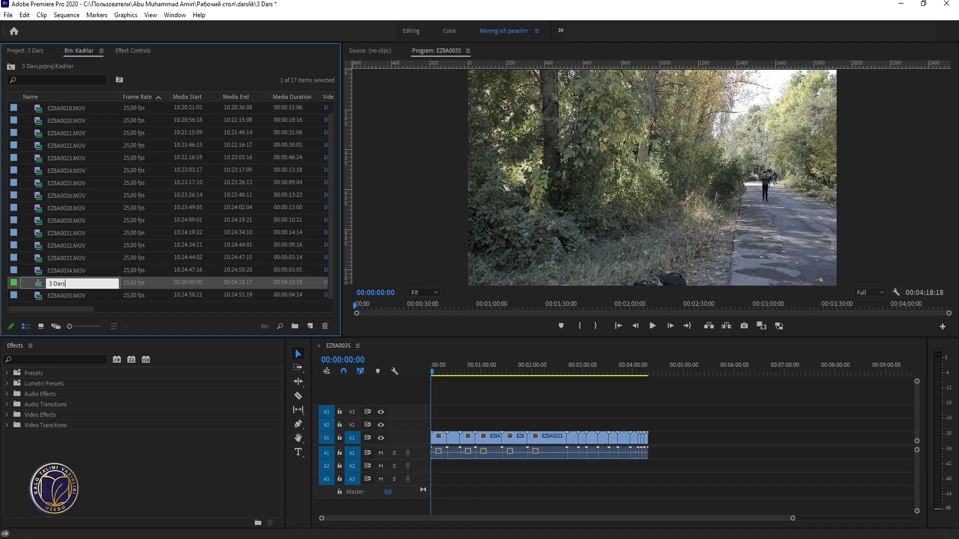
key(Tab)
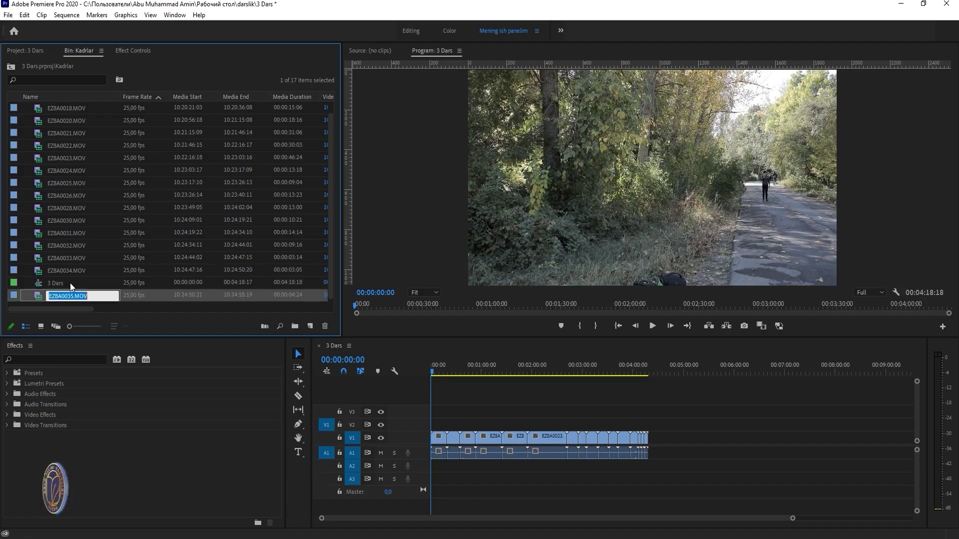
click(457, 394)
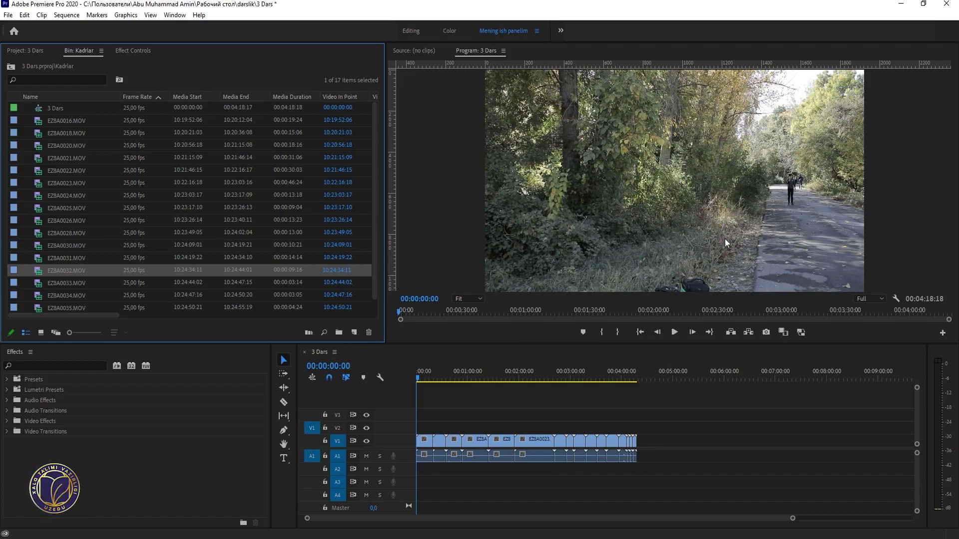
Import the nature 1 and nature 2 videos from the desktop folder into the project's top level.
key(shift+1)
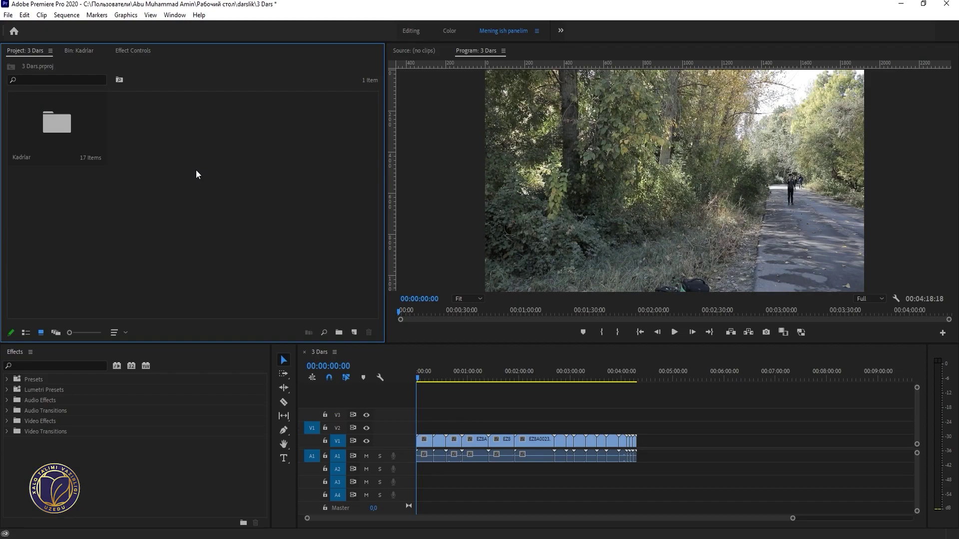
double_click(196, 170)
click(154, 194)
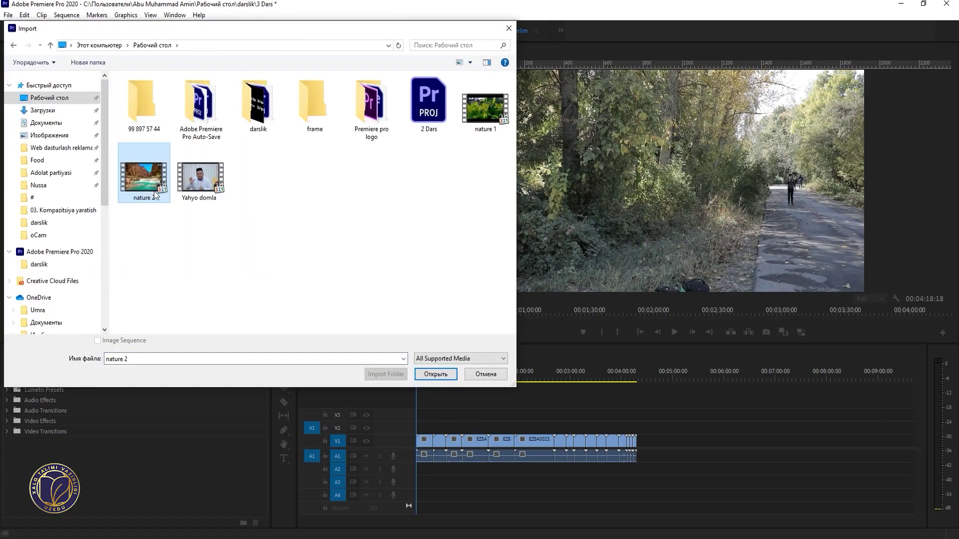
ctrl+click(483, 106)
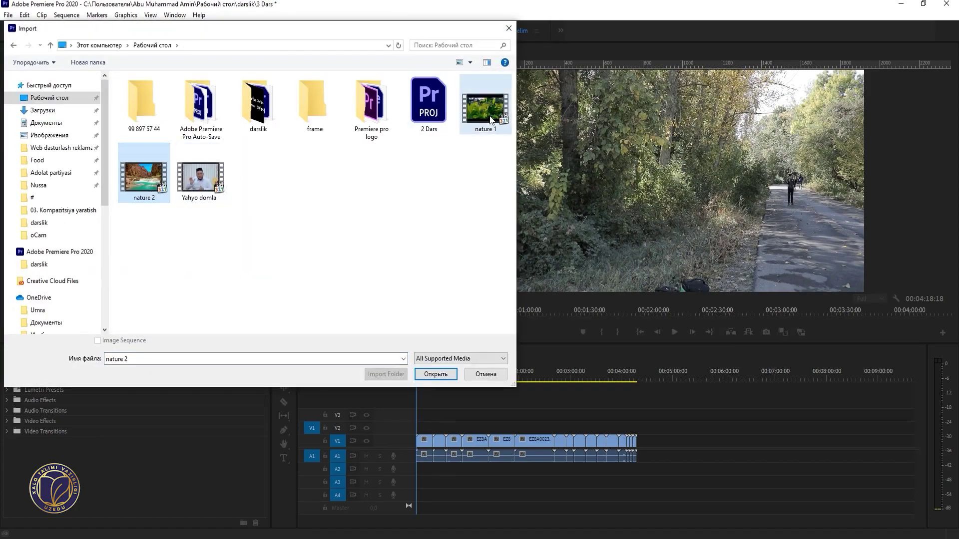
click(426, 377)
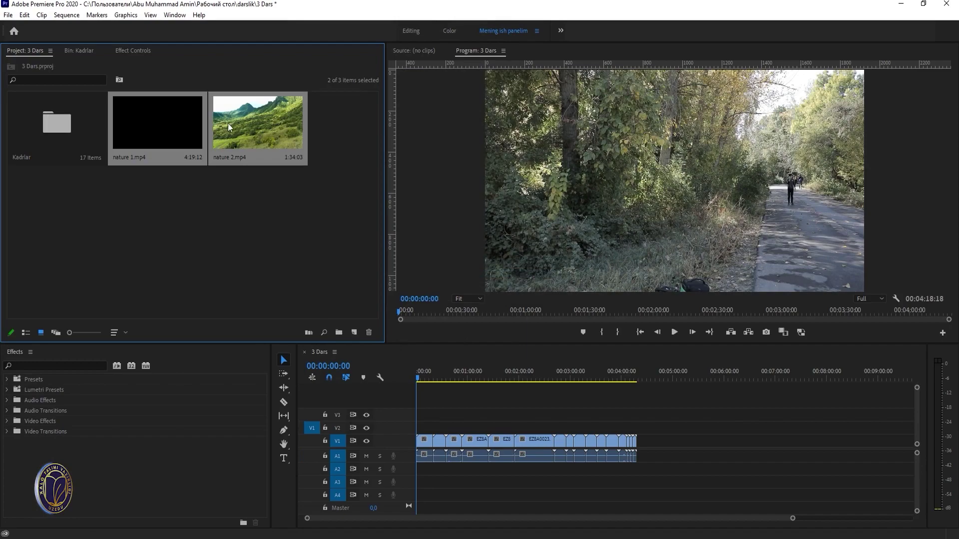
Put nature 1.mp4 and nature 2.mp4 into a new bin named Tabiat.
drag(128, 160, 340, 334)
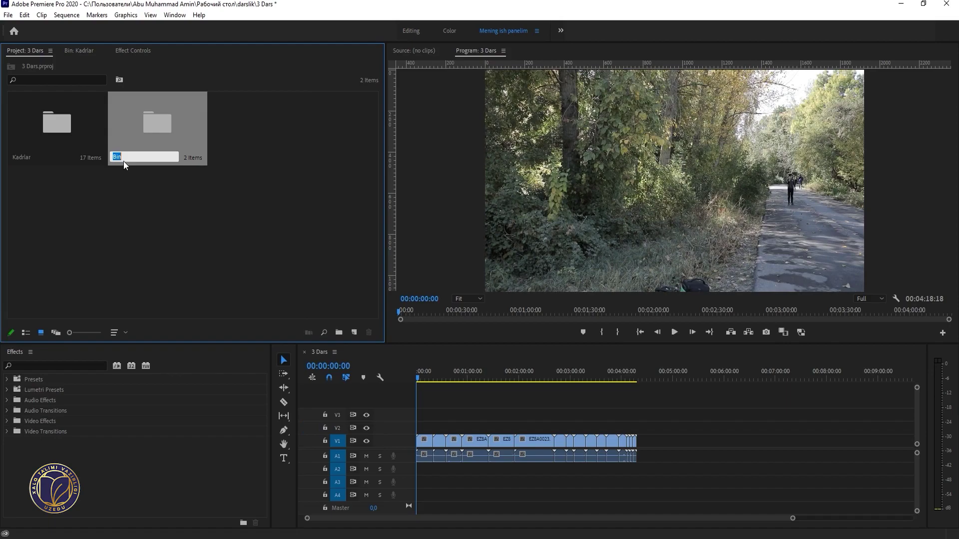
text(Tabiat)
key(Tab)
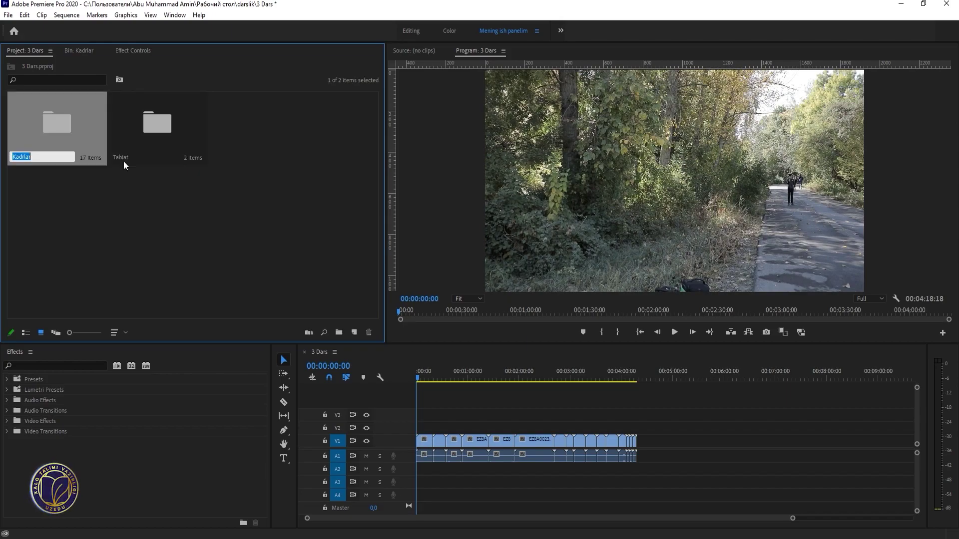
Open the Tabiat bin in list view and check the frame rates of its two nature clips.
double_click(128, 131)
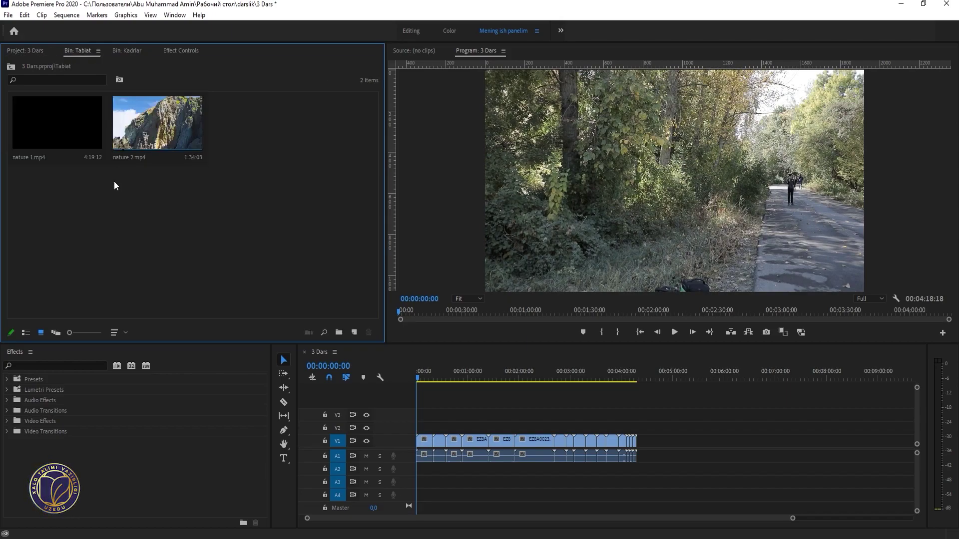
click(25, 332)
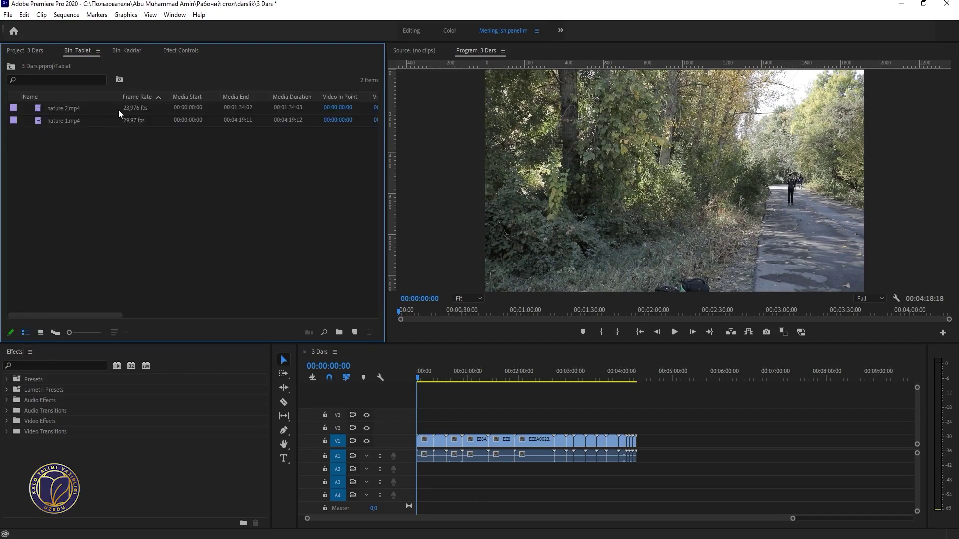
click(140, 107)
click(138, 129)
click(131, 109)
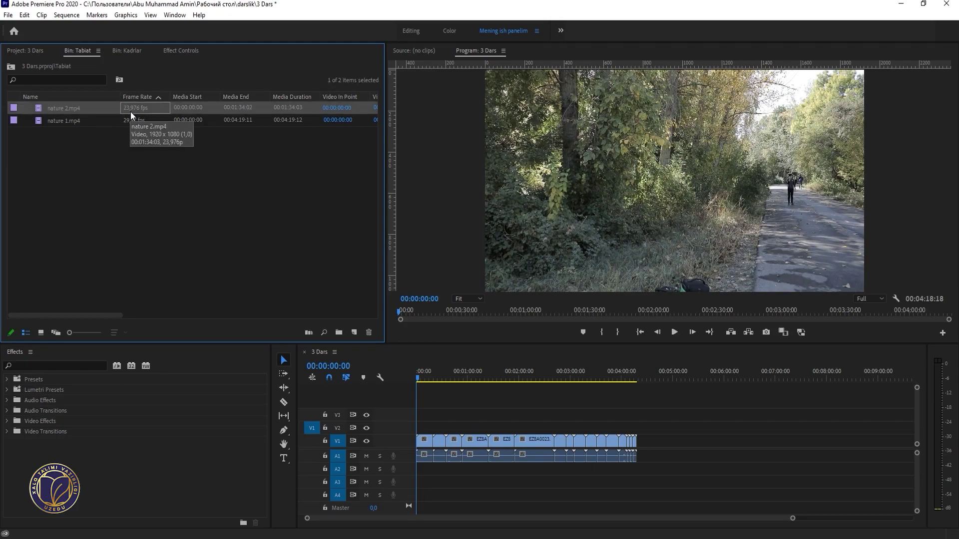
Interpret the nature 1.mp4 footage at an assumed frame rate of 25 fps.
click(66, 122)
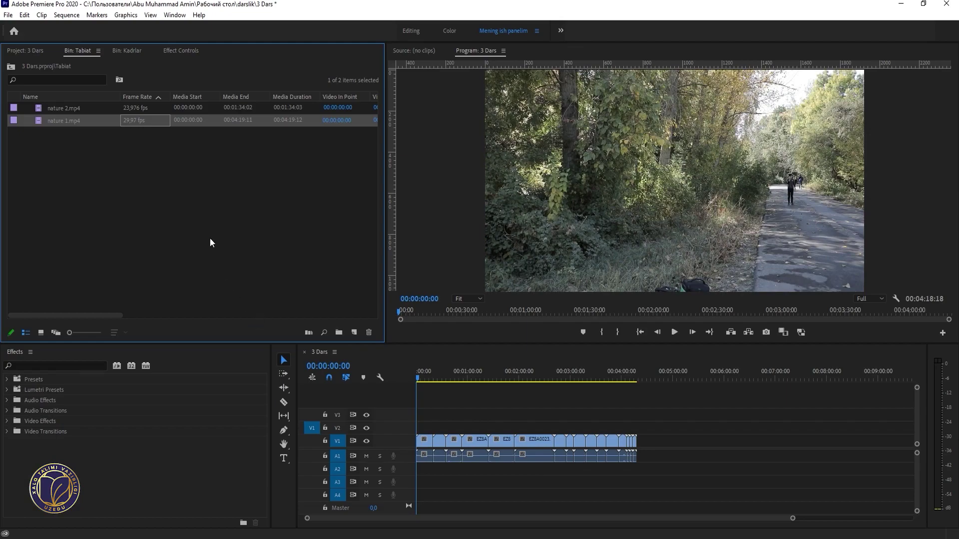
right_click(134, 120)
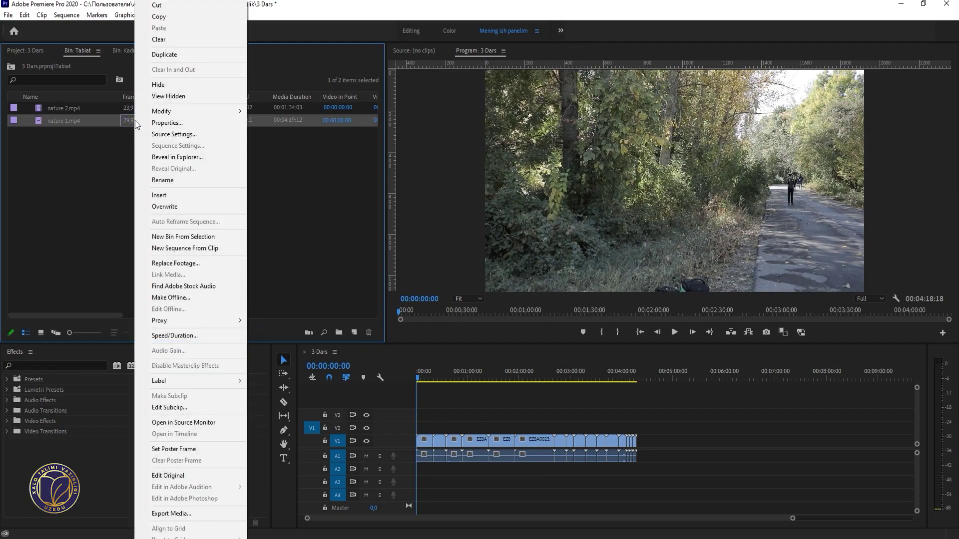
mouse_move(223, 117)
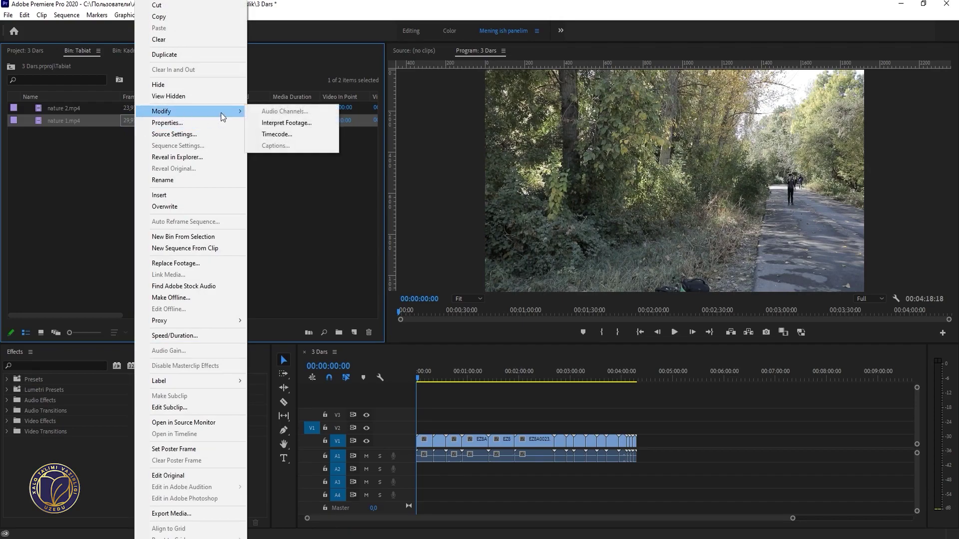
click(293, 122)
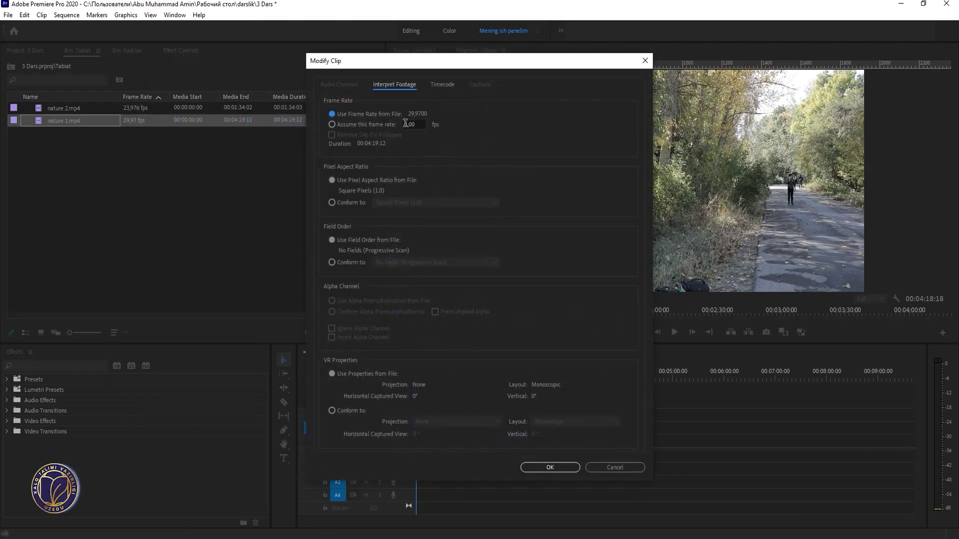
click(407, 124)
text(2)
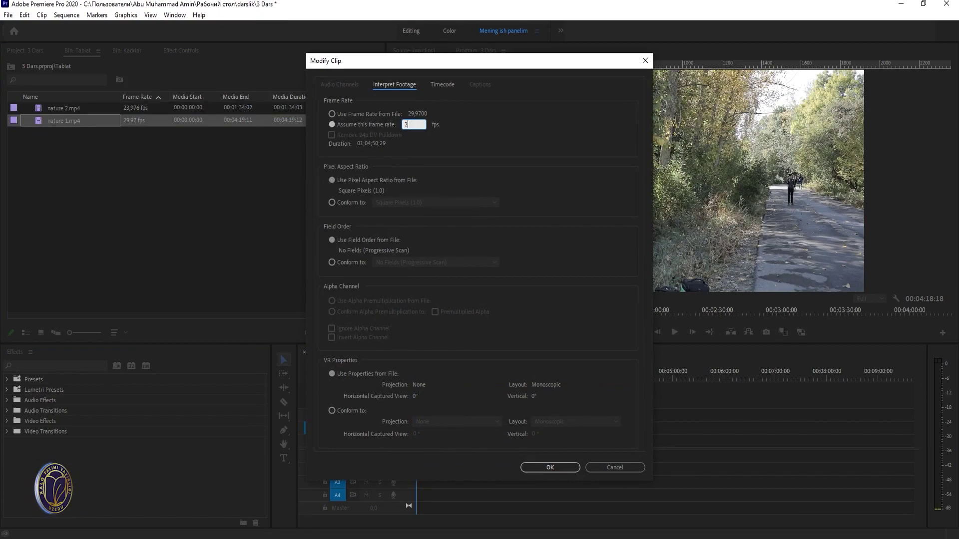
text(5)
key(Tab)
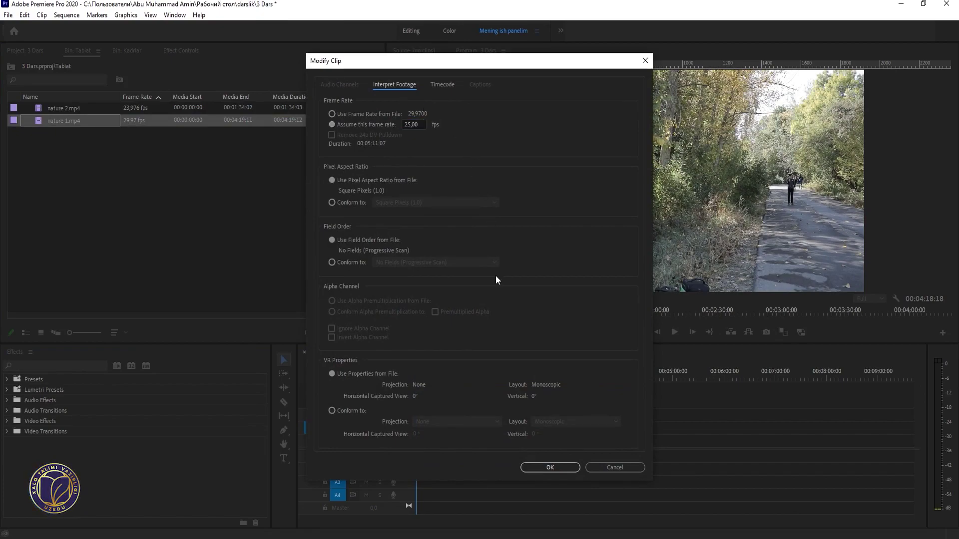
click(535, 465)
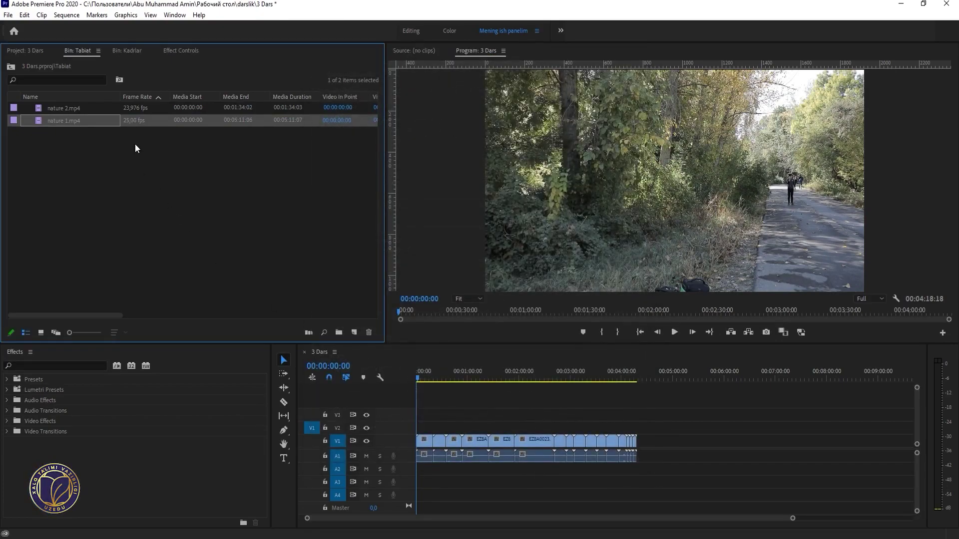
Interpret the nature 2.mp4 footage at an assumed frame rate of 25 fps.
click(130, 109)
right_click(130, 109)
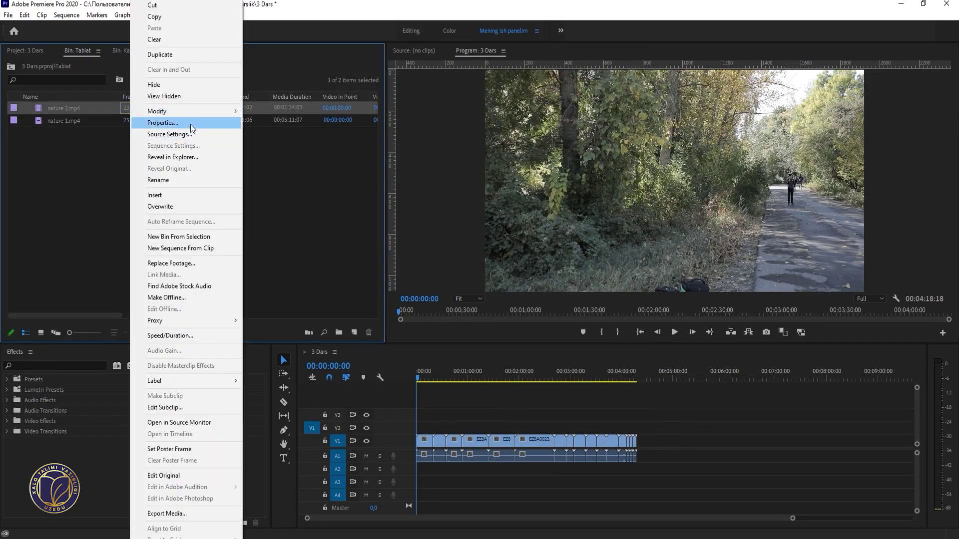
mouse_move(195, 112)
click(260, 127)
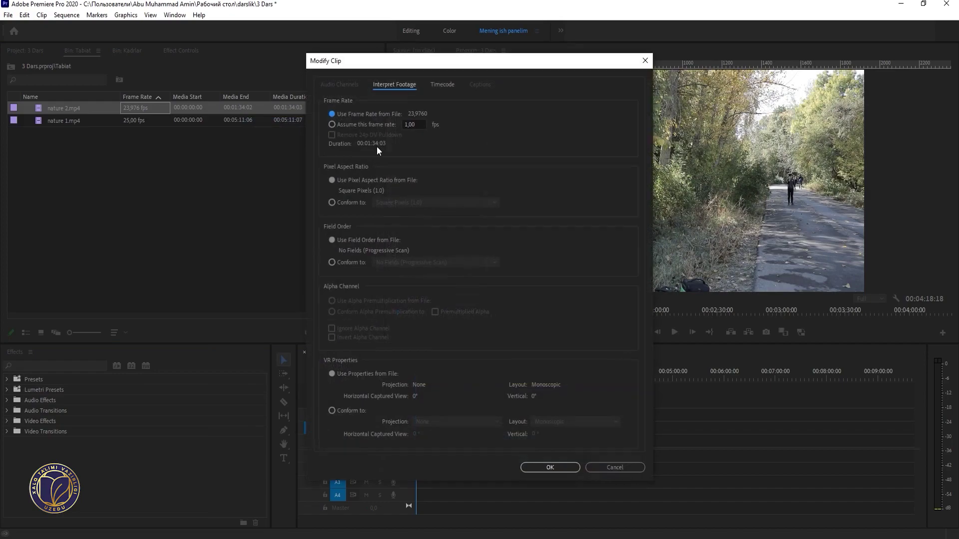
double_click(420, 124)
text(25)
key(Return)
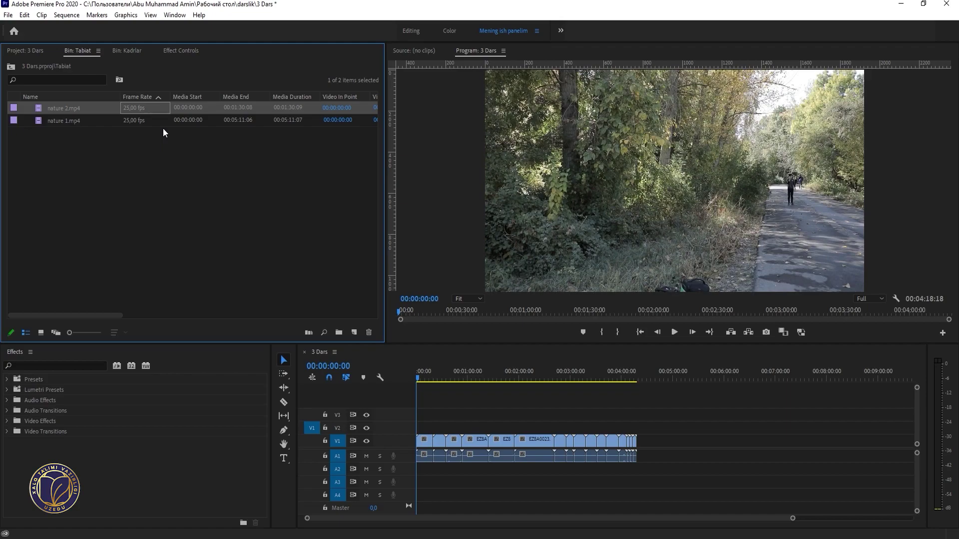
click(133, 124)
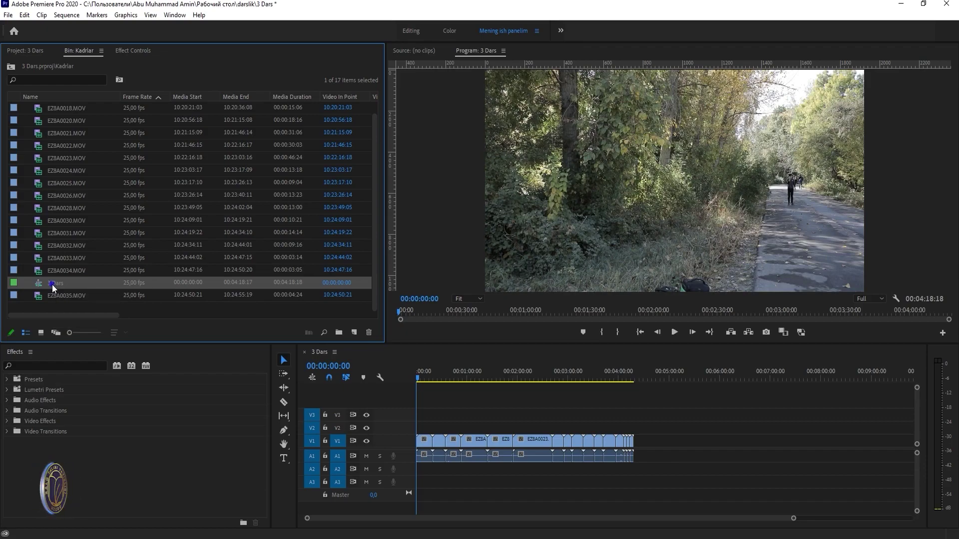
Set the 3 Dars sequence's frame size to 1280 horizontal by 720 vertical, accepting the deletion of its preview files.
right_click(52, 283)
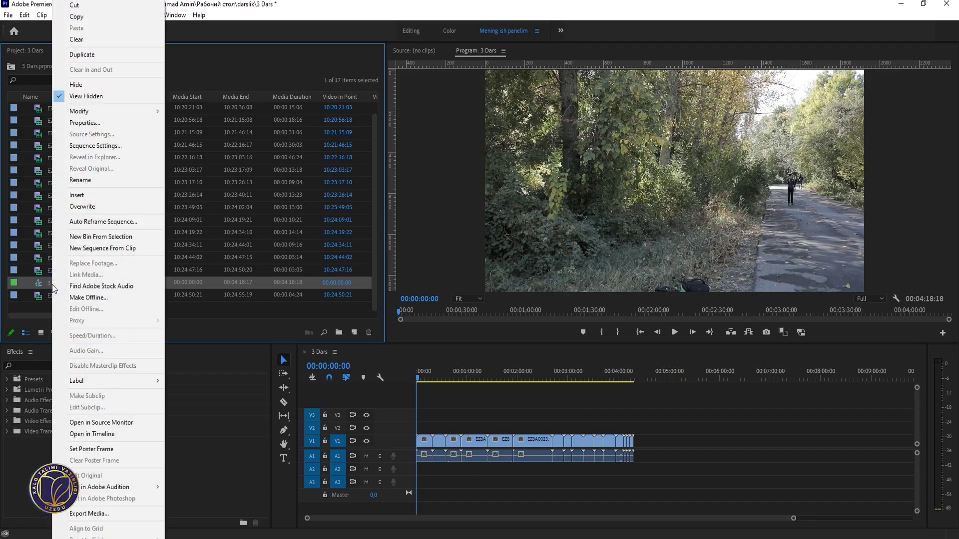
click(100, 146)
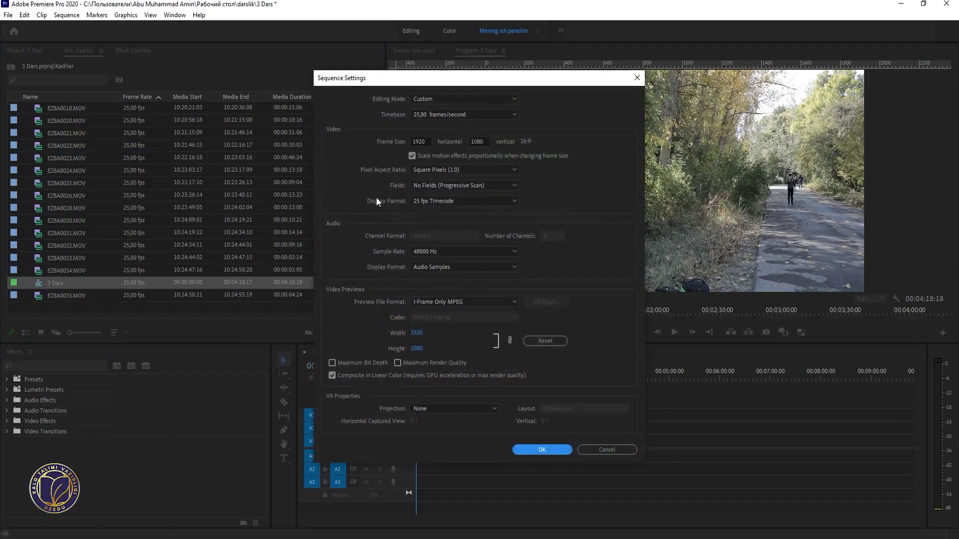
click(426, 142)
click(481, 143)
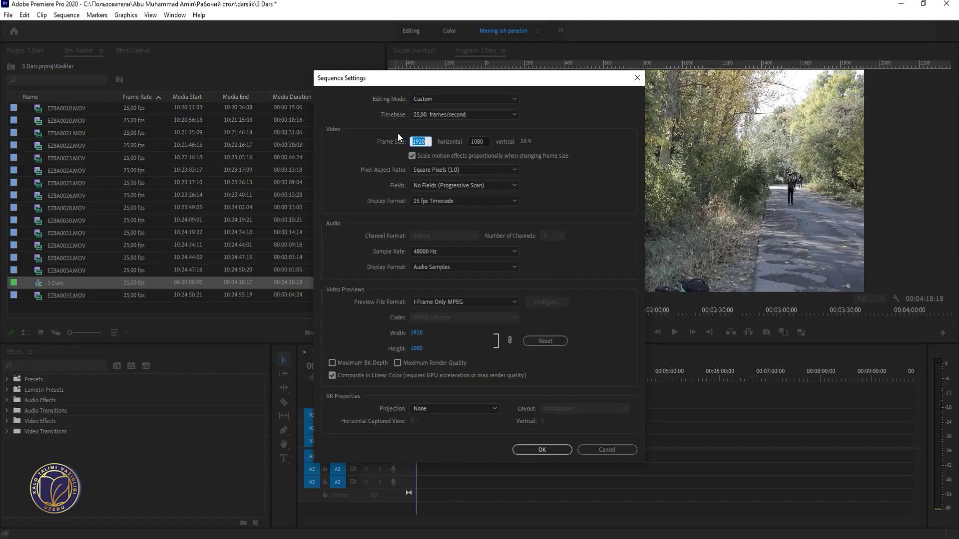
text(280)
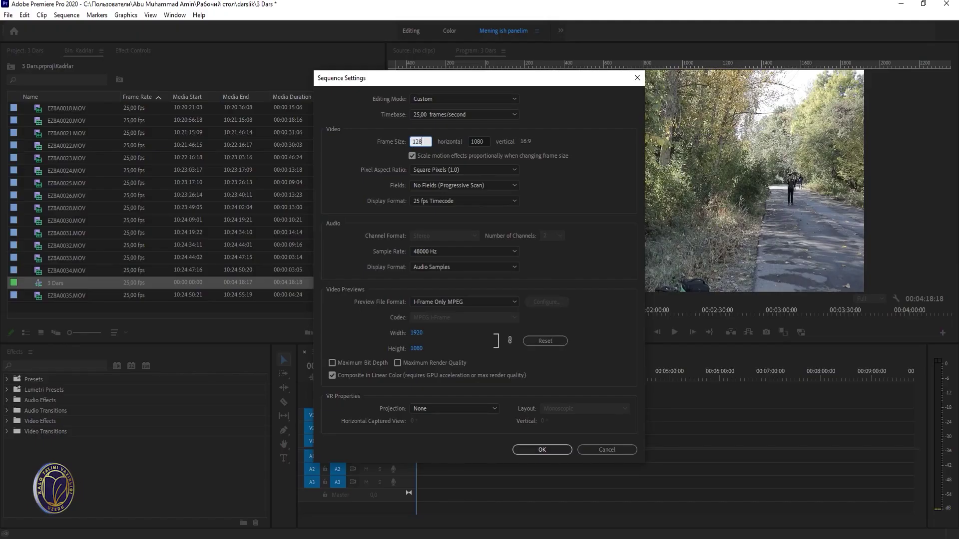
click(482, 140)
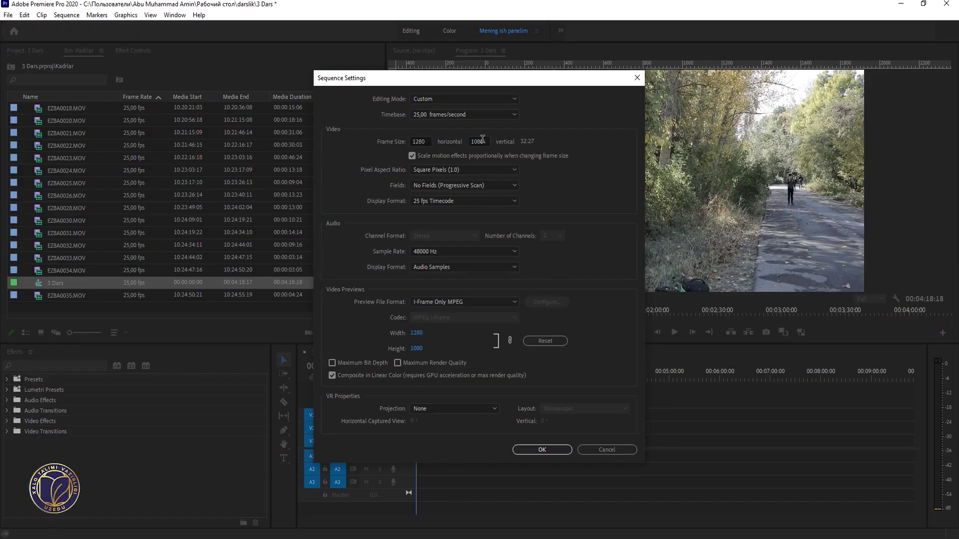
drag(486, 141, 469, 148)
text(720)
click(358, 148)
click(541, 451)
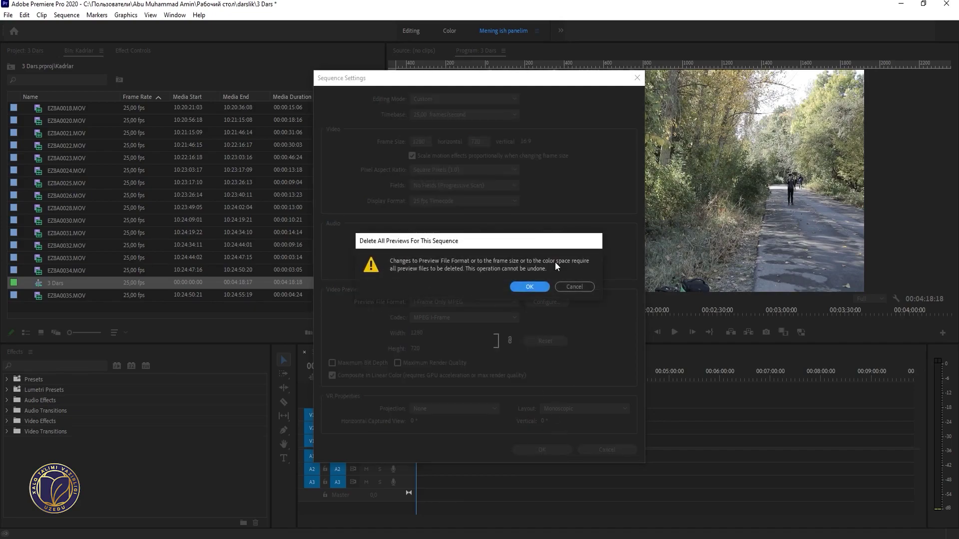
click(522, 288)
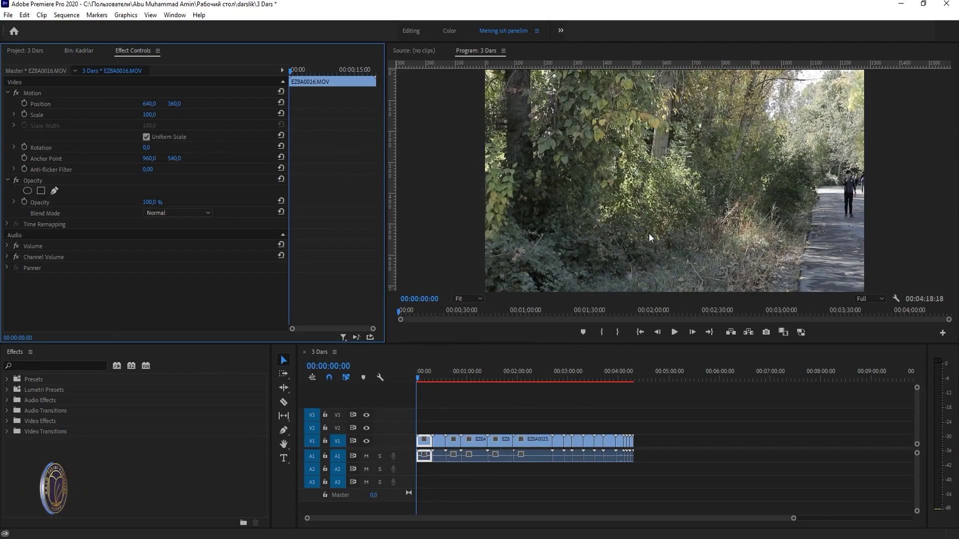
Apply Set to Frame Size to all clips in the 3 Dars timeline.
right_click(424, 442)
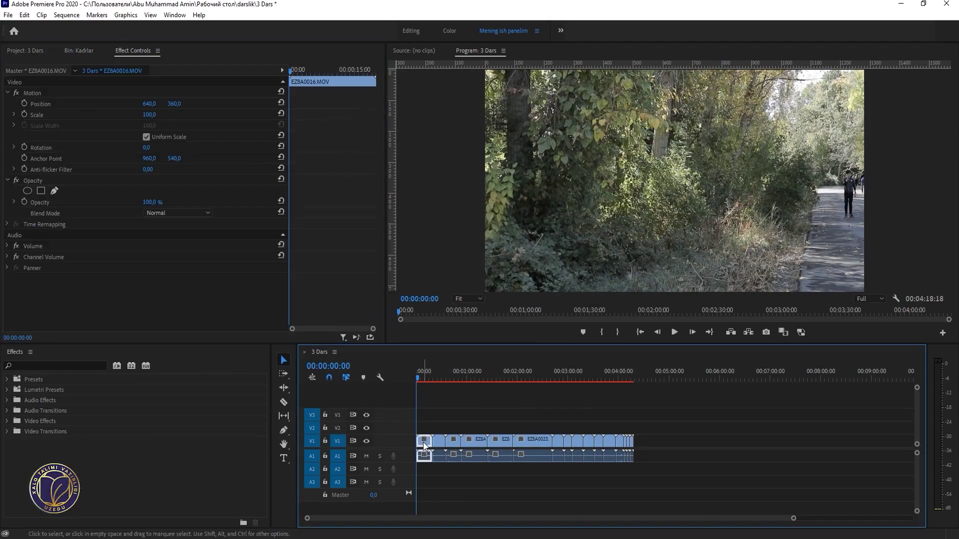
drag(743, 403, 417, 456)
right_click(439, 442)
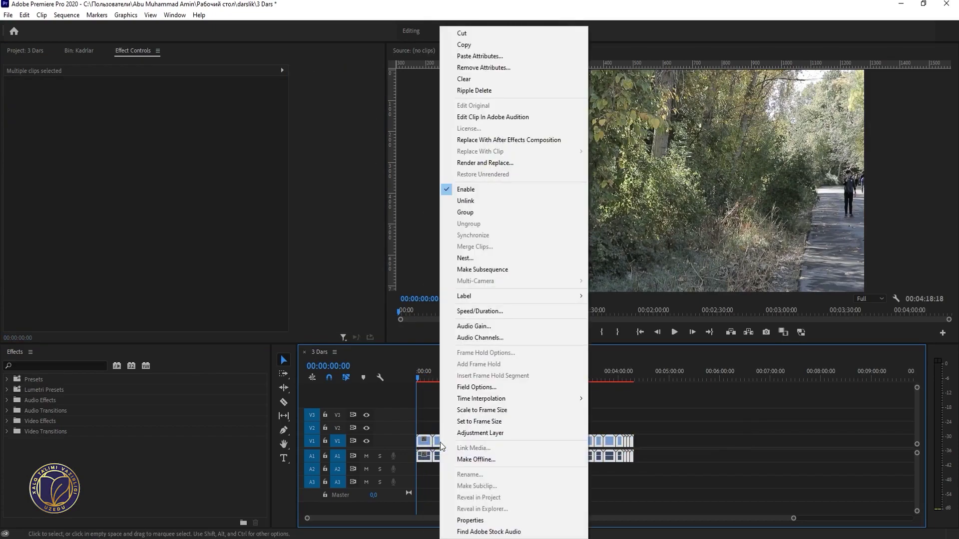
click(490, 424)
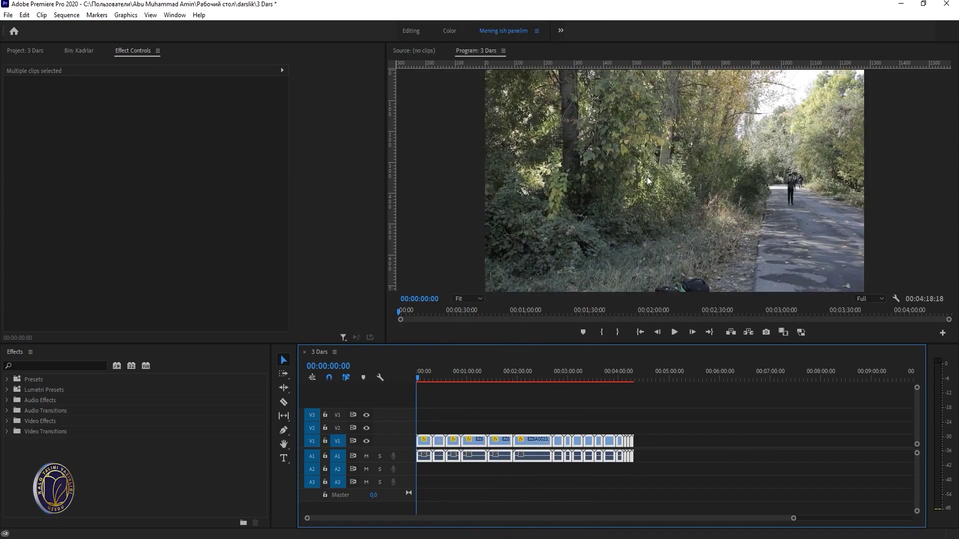
Move the 3 Dars sequence out of the Kadrlar bin into the project's root level and open it in the timeline.
click(450, 407)
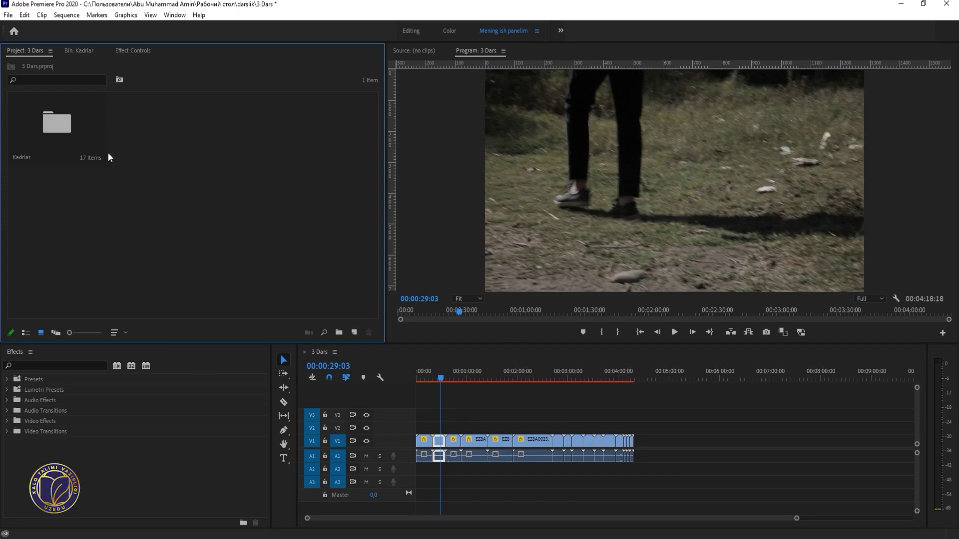
double_click(55, 131)
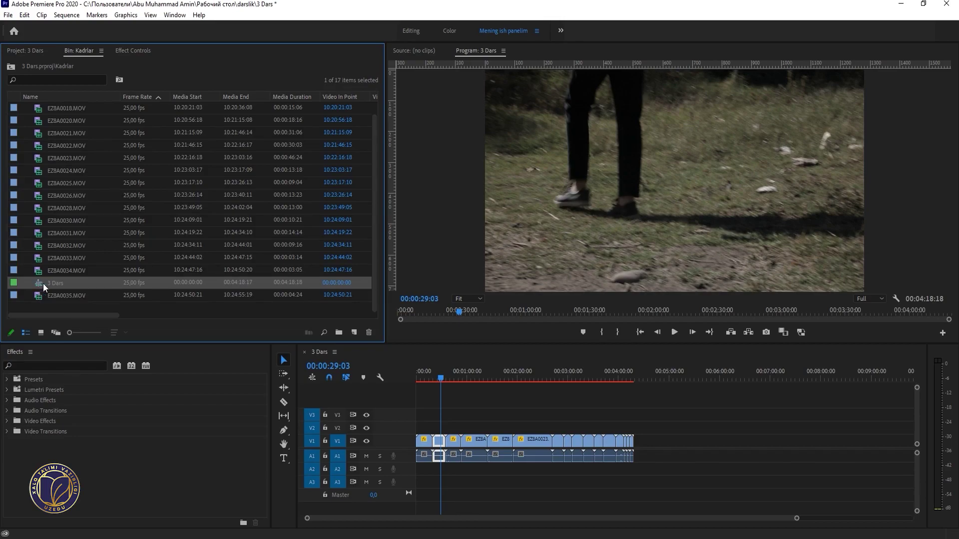
key(ctrl+x)
click(11, 67)
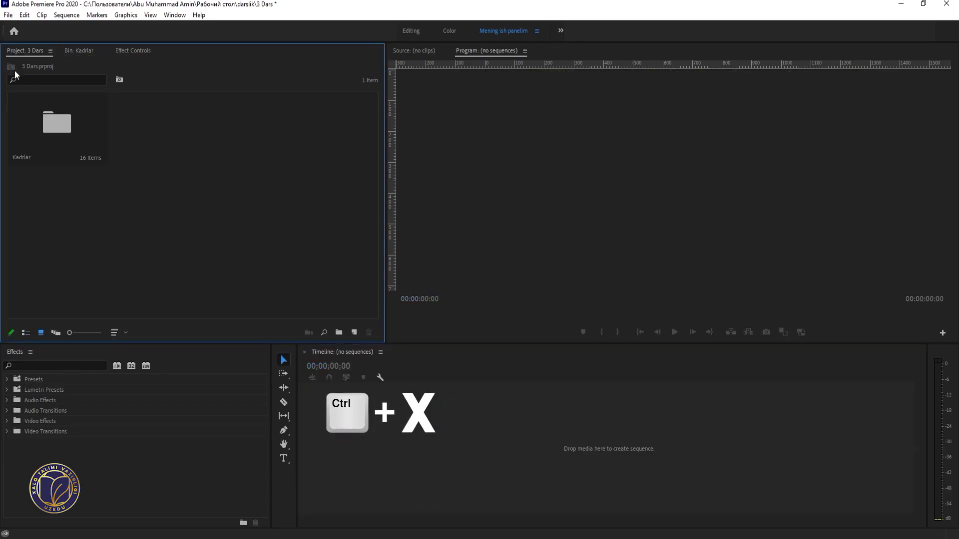
key(ctrl+v)
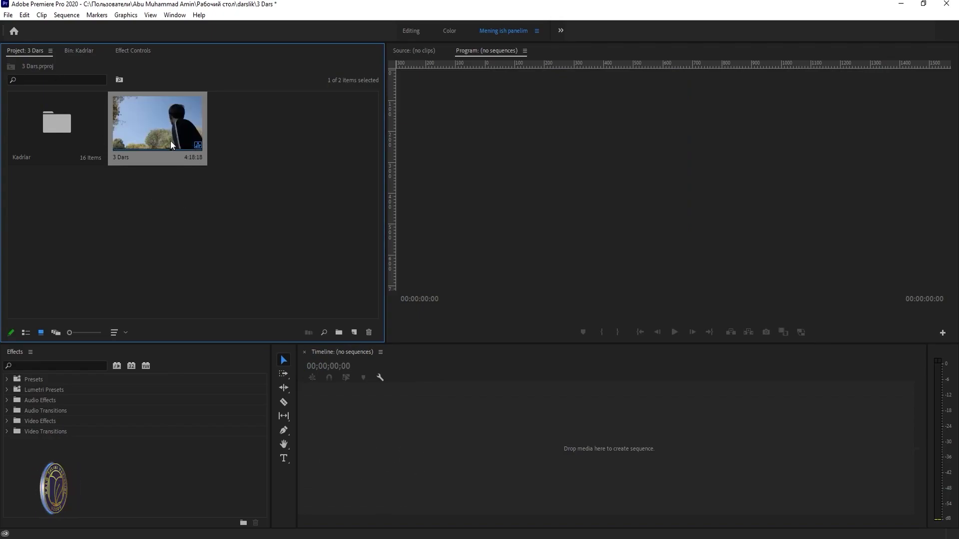
double_click(155, 127)
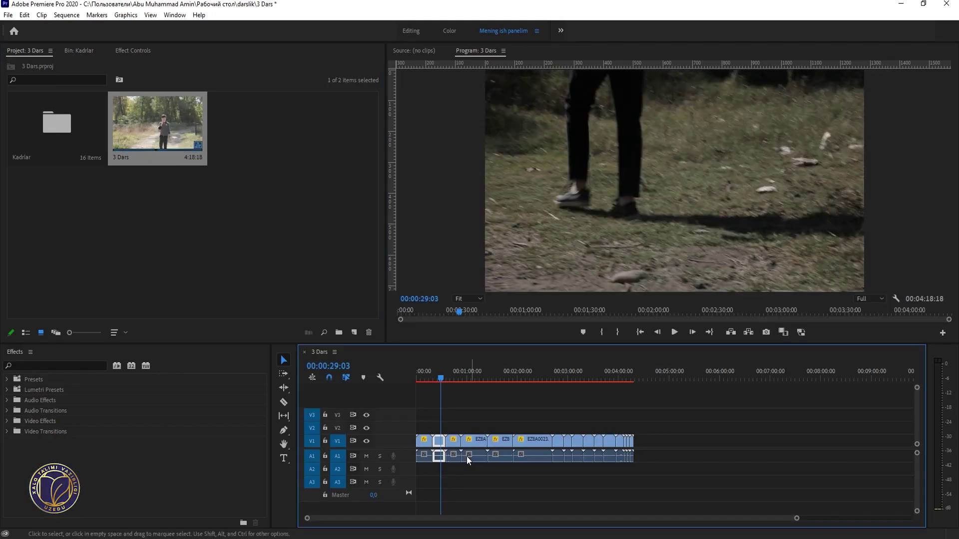
Close the 3 Dars sequence and reopen it from the project root, setting its playhead to 00:00:00:00.
click(335, 352)
click(371, 97)
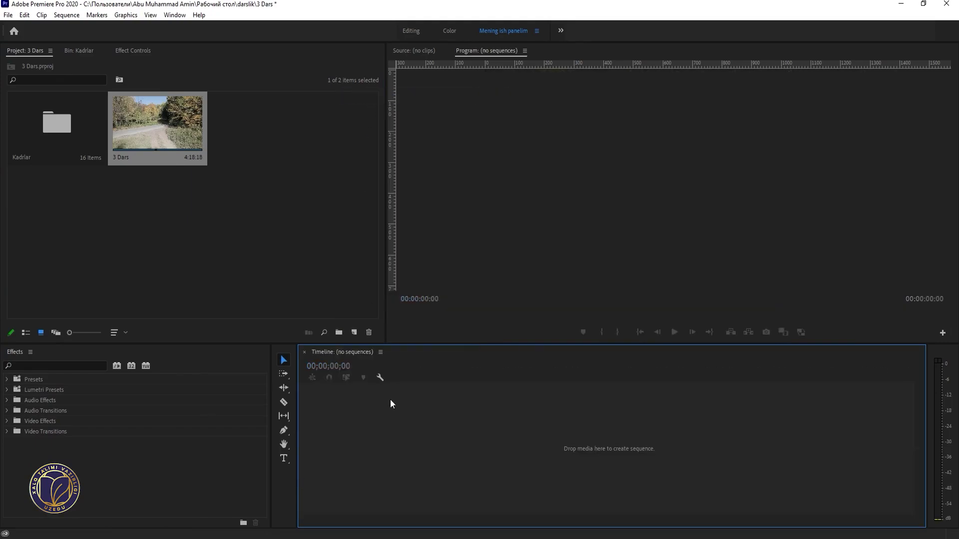
double_click(137, 127)
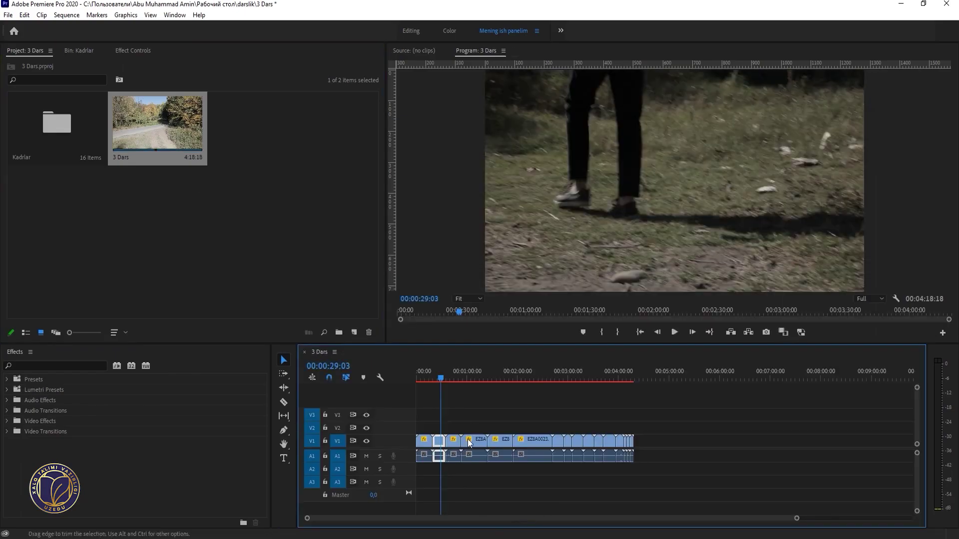
click(453, 381)
drag(454, 381, 343, 406)
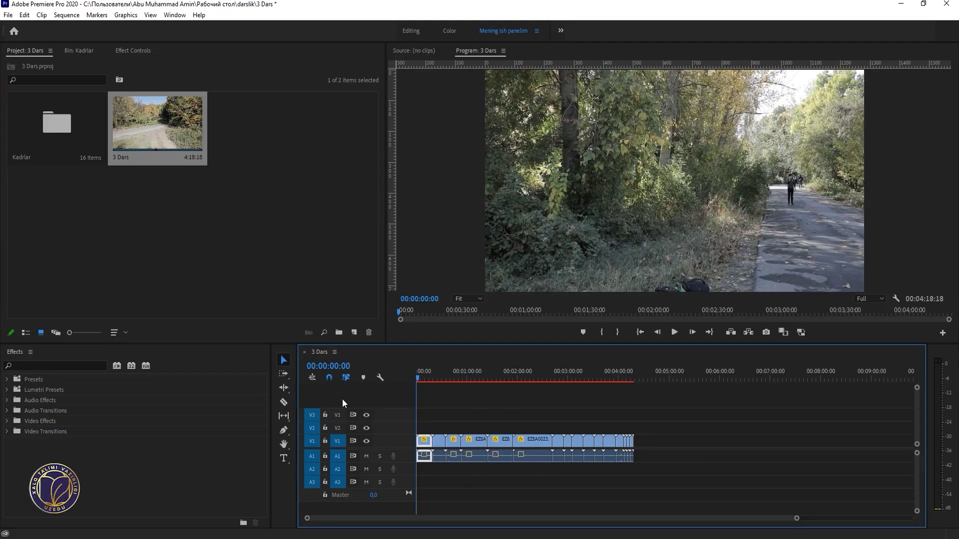